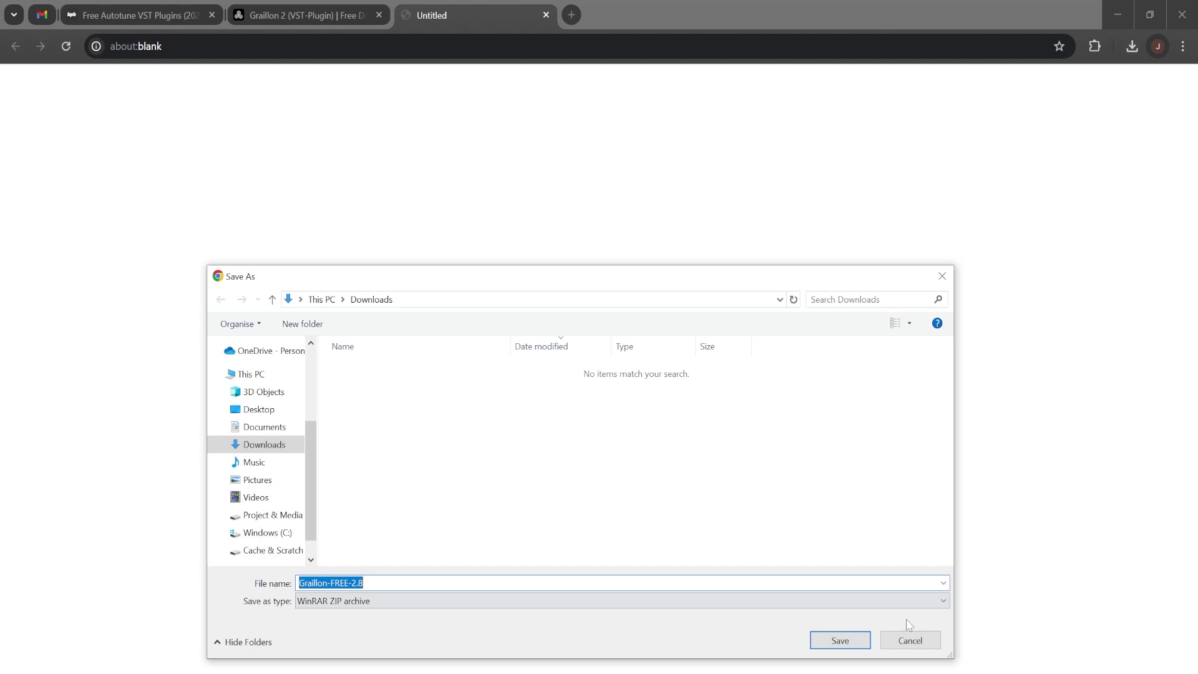
Step: Save the Graillon-FREE-2.8.zip download into the Downloads folder
left_click(840, 640)
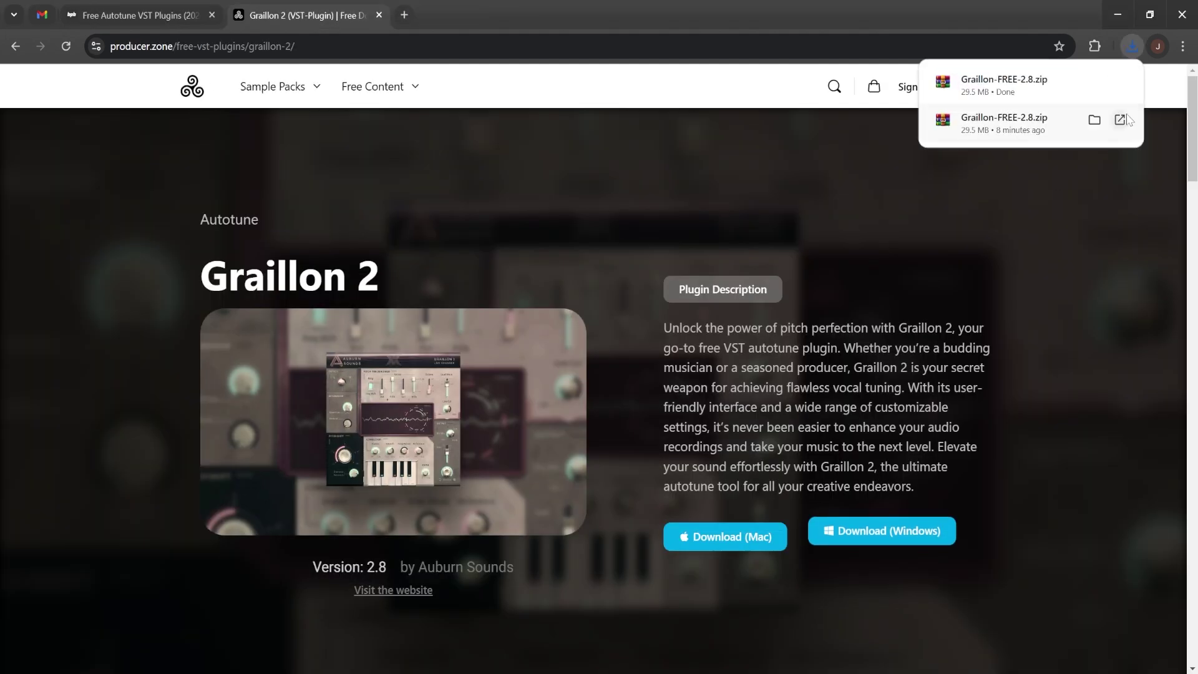
Step: Cut the downloaded Graillon-FREE-2.8 zip from the Downloads folder
left_click(1116, 82)
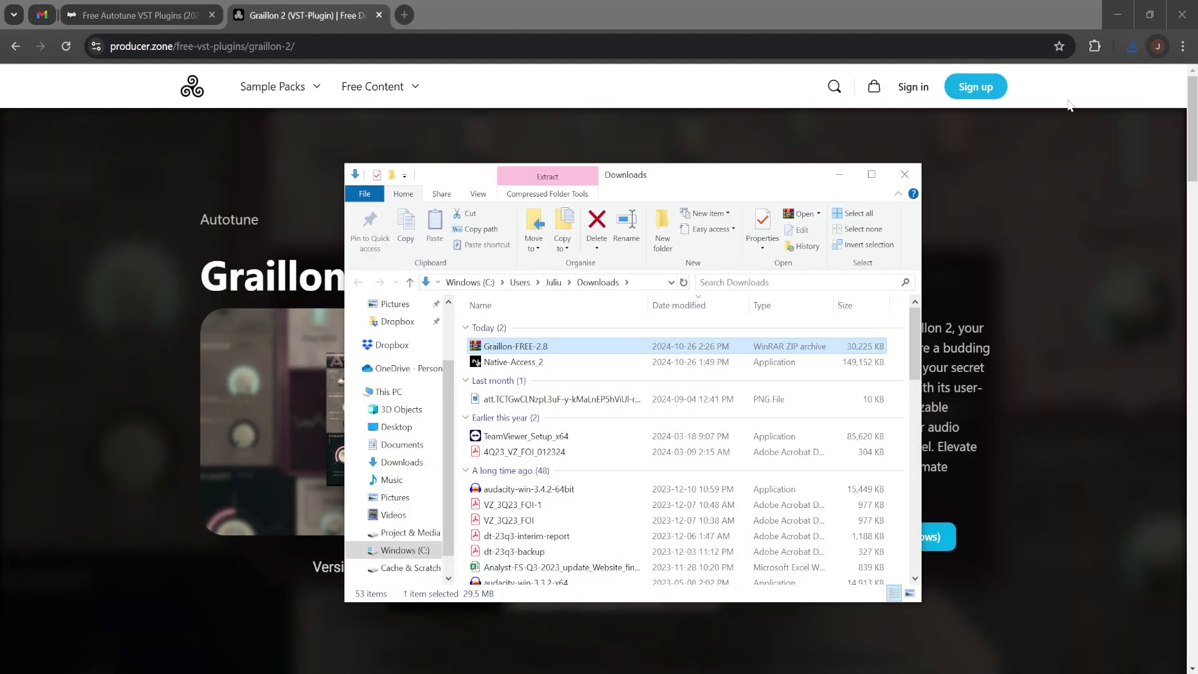
right_click(521, 351)
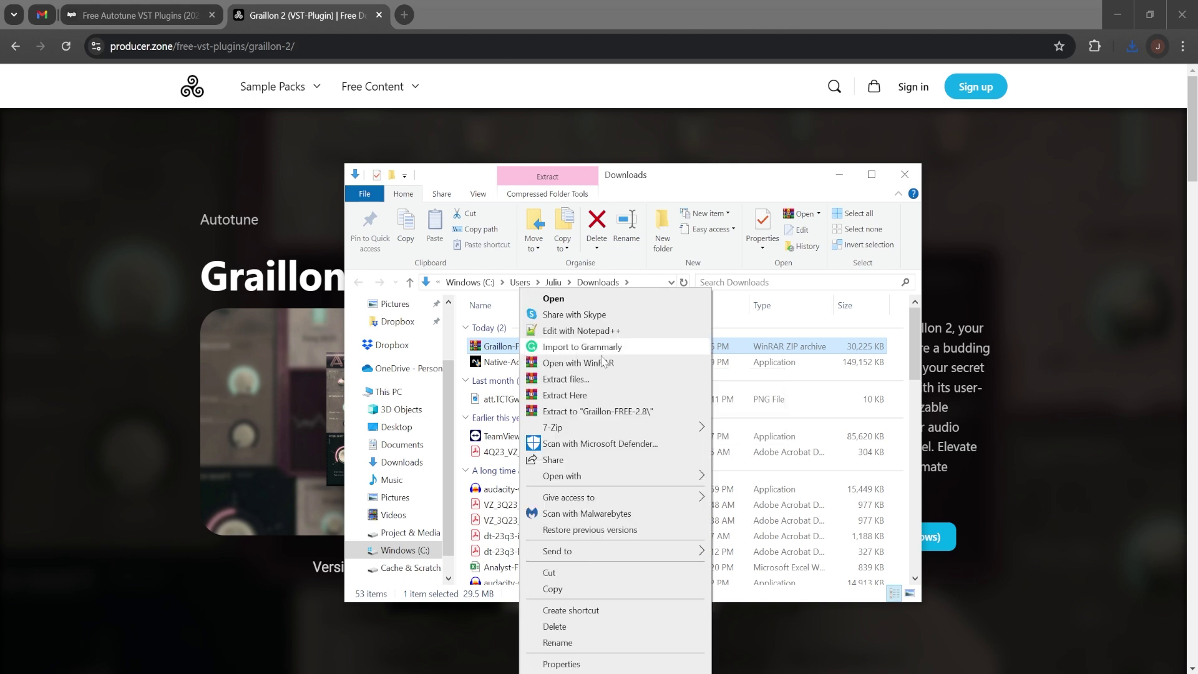
left_click(550, 572)
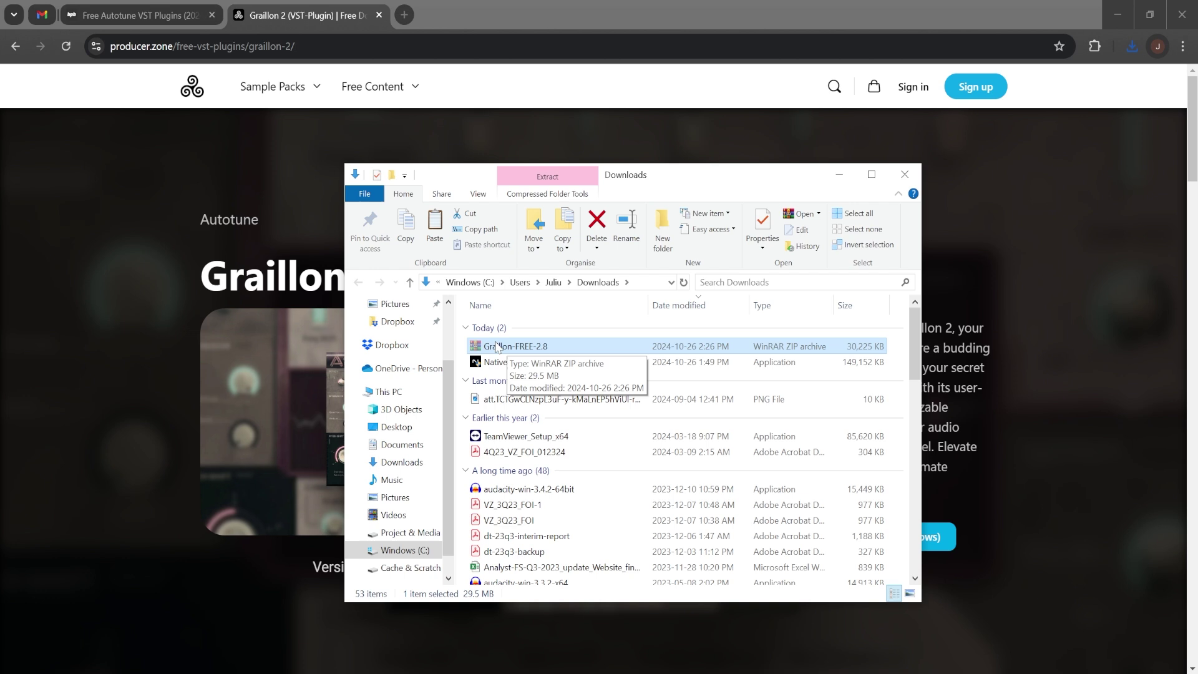
Step: Navigate to C:\Program Files and browse its folder list
left_click(422, 550)
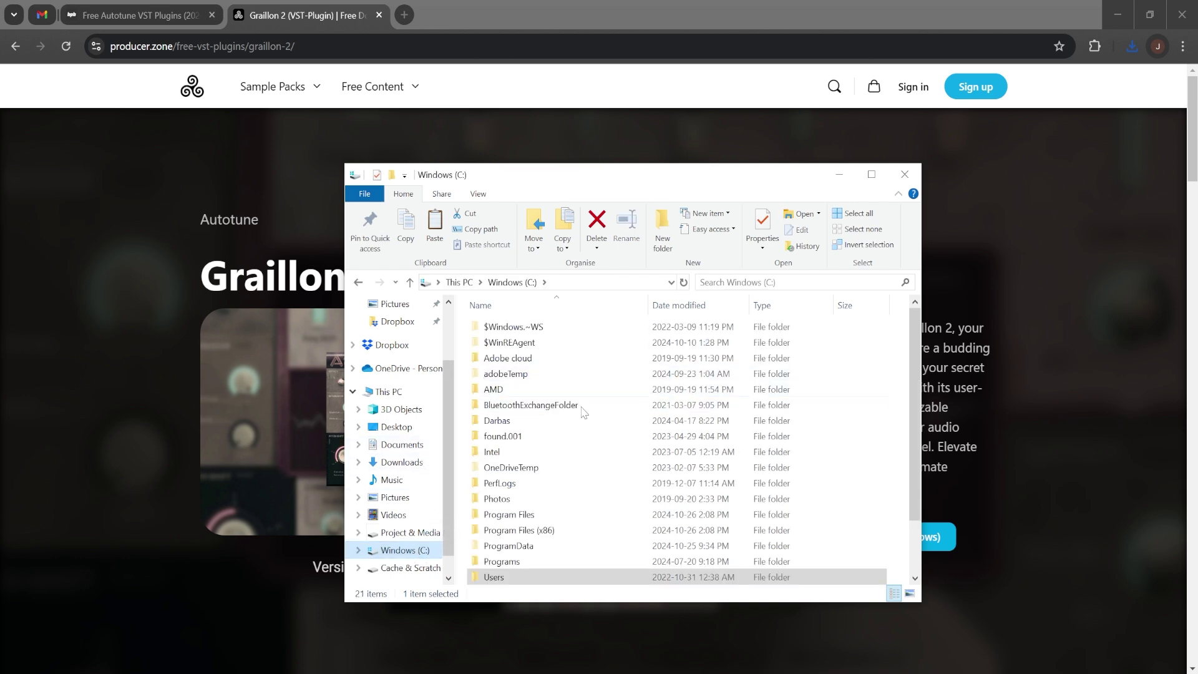
scroll(562, 437, "down", 2)
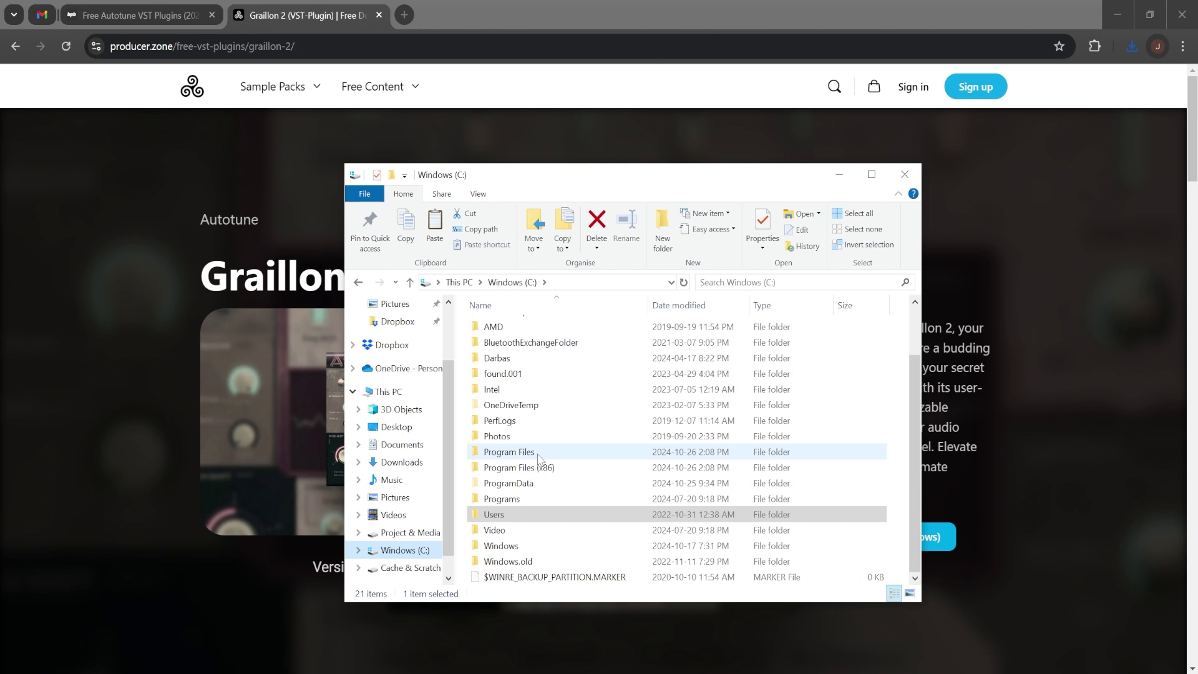
left_click(518, 454)
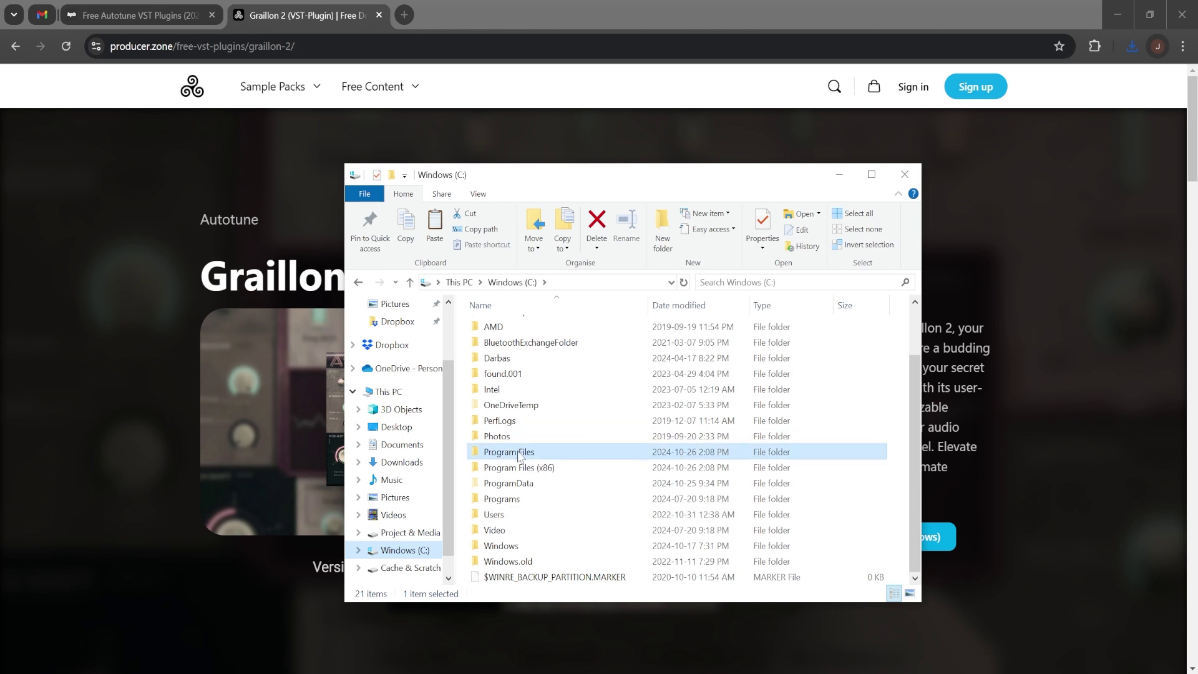
double_click(517, 453)
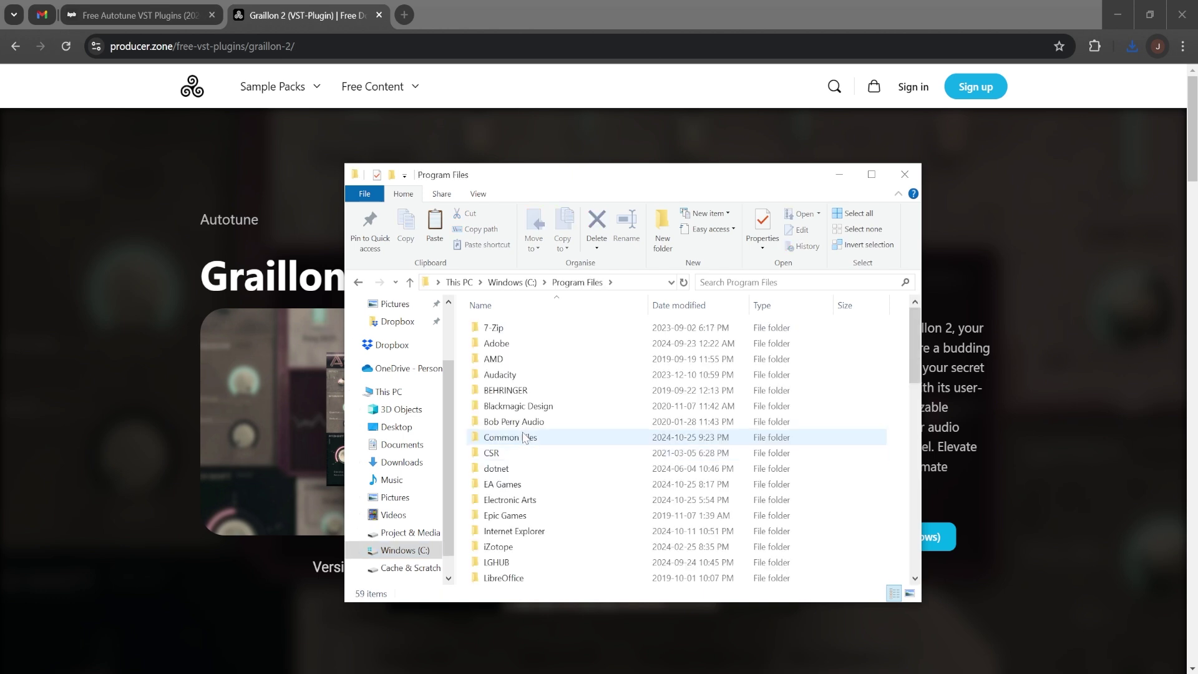
left_click(527, 500)
scroll(536, 437, "down", 2)
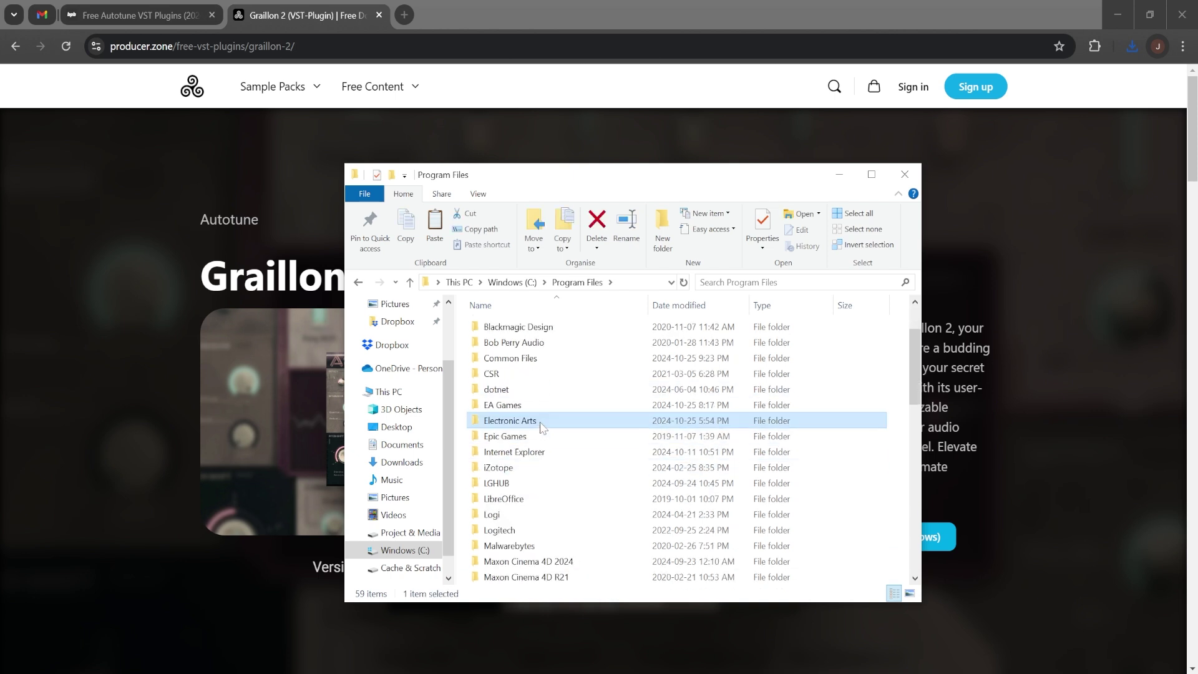
scroll(540, 427, "down", 2)
scroll(541, 428, "up", 2)
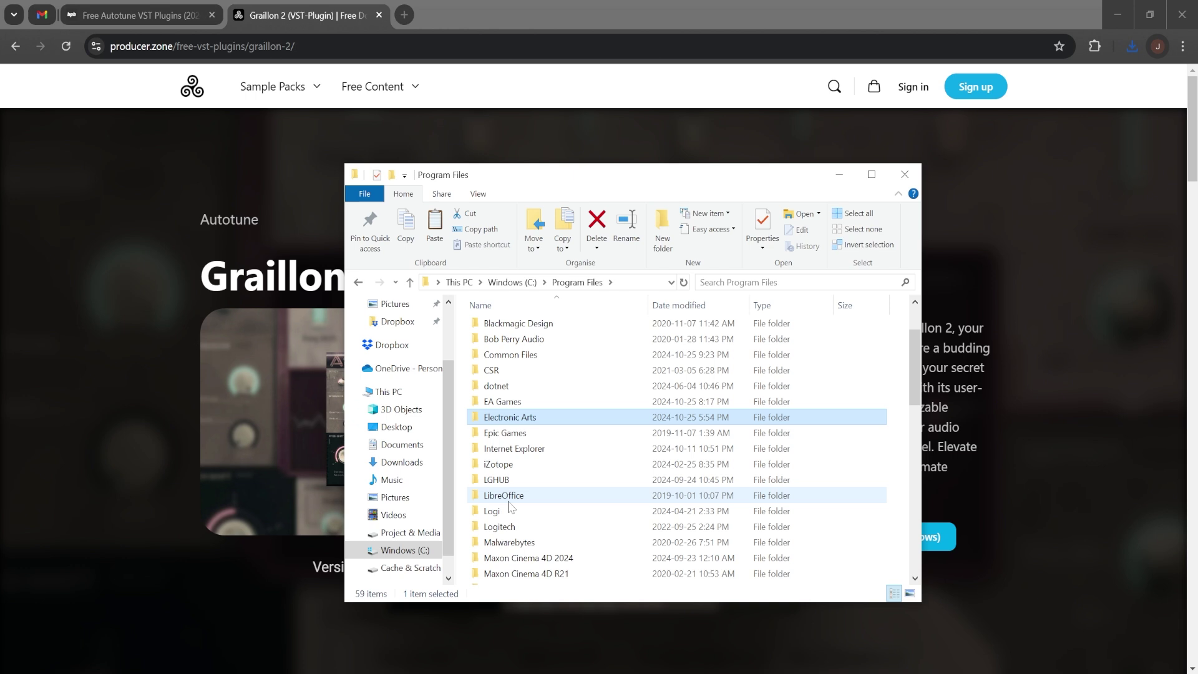
scroll(511, 507, "down", 5)
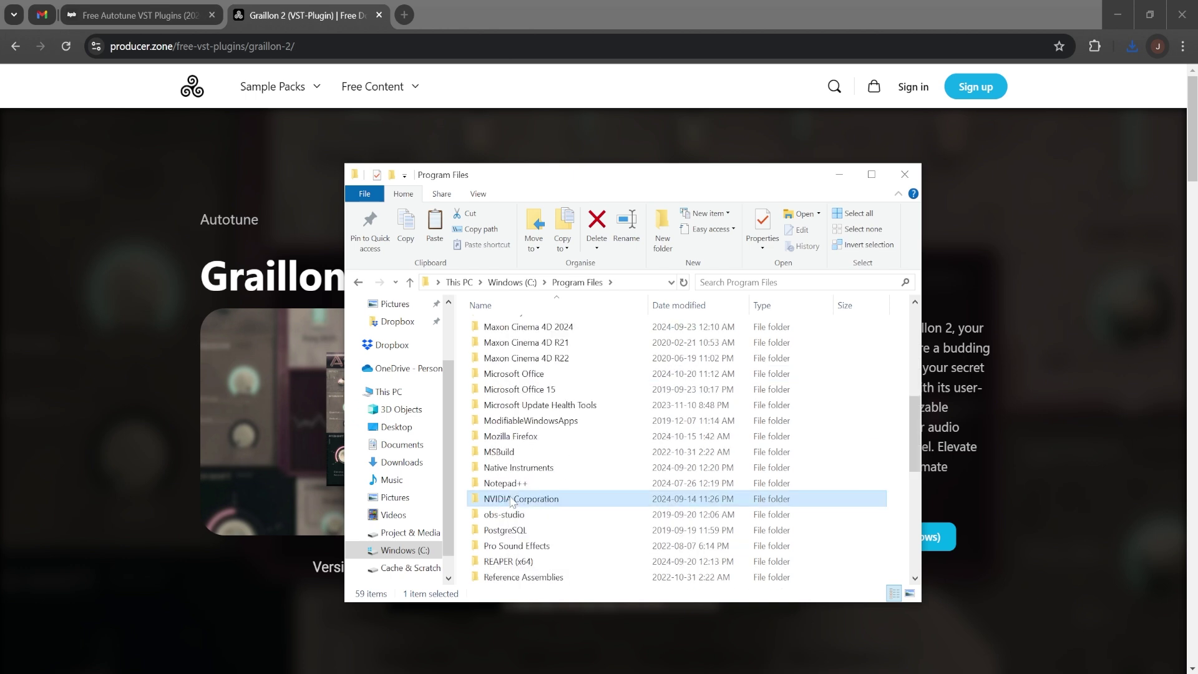
scroll(512, 503, "down", 7)
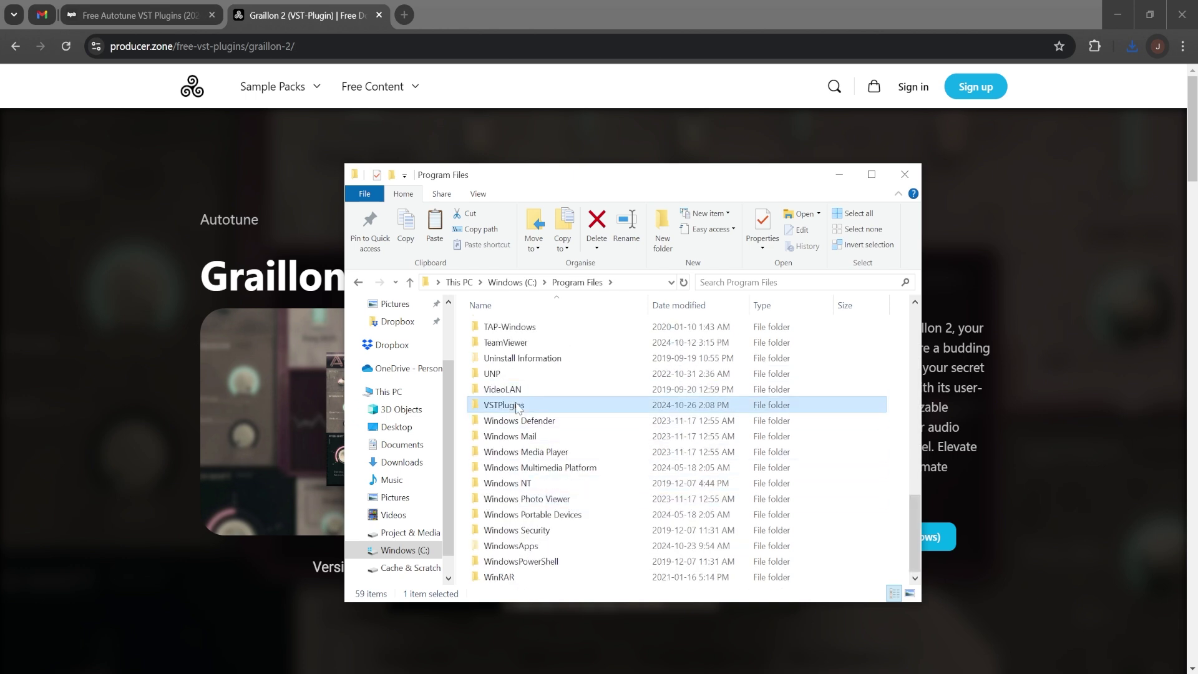
Step: Paste the Graillon zip into Program Files\Steinberg\VSTPlugins, granting administrator permission
key("s")
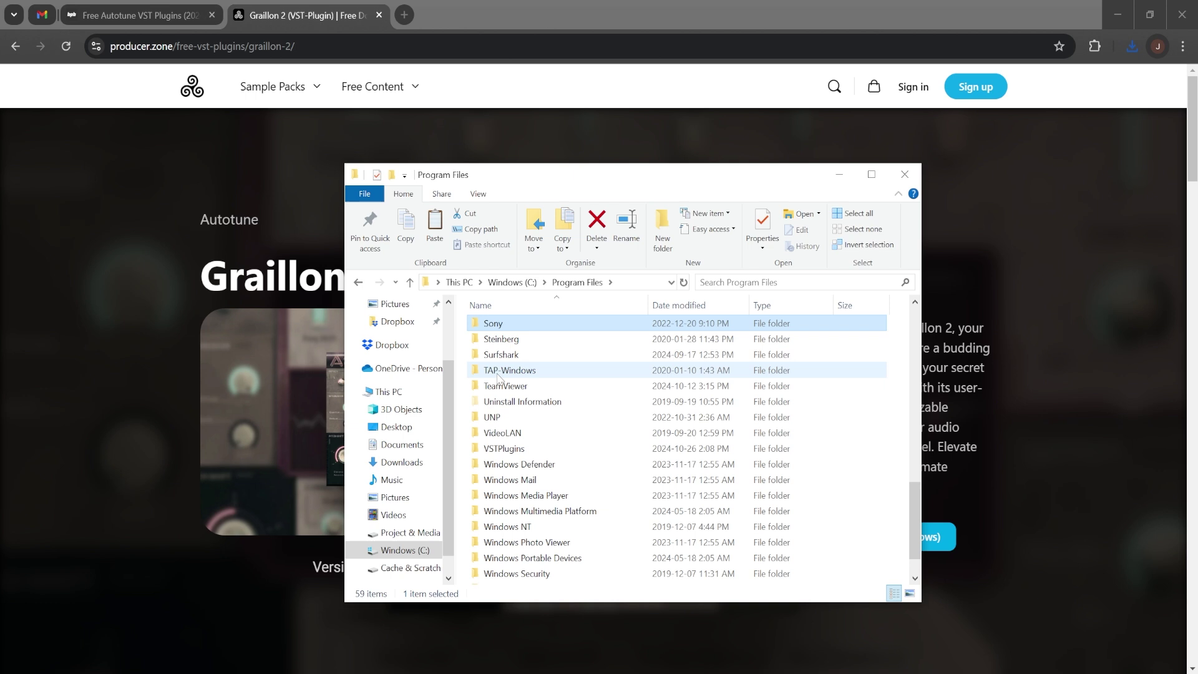
double_click(508, 341)
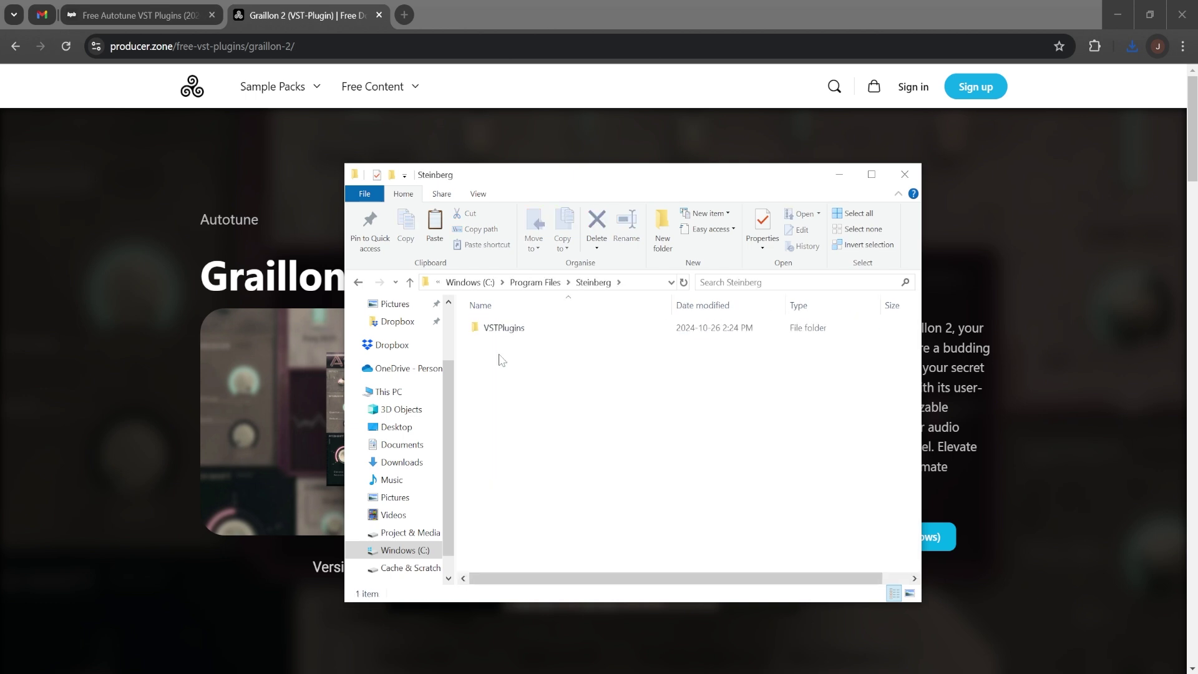
double_click(505, 328)
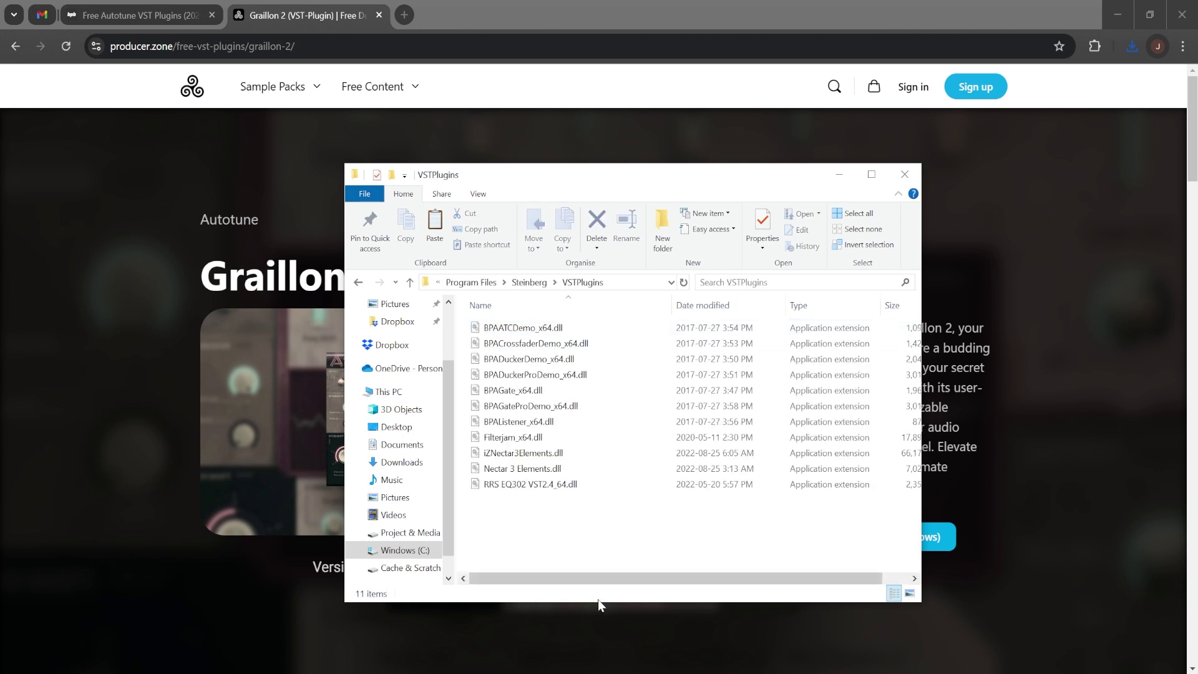
right_click(537, 528)
left_click(583, 437)
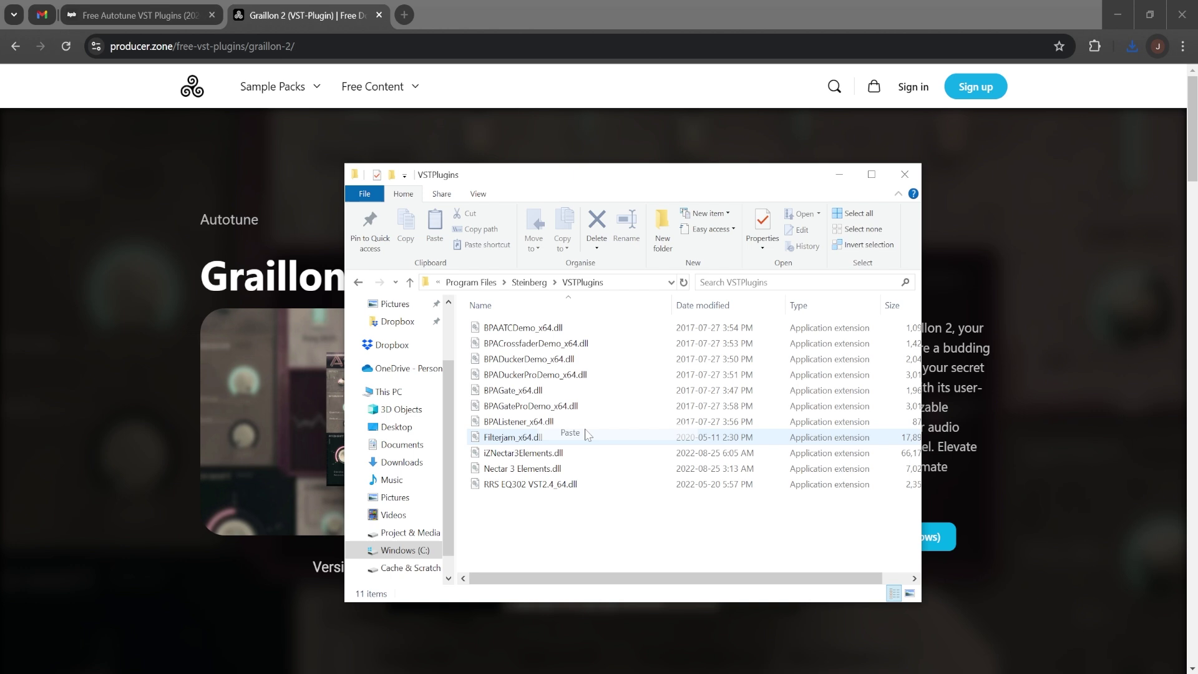
left_click(559, 299)
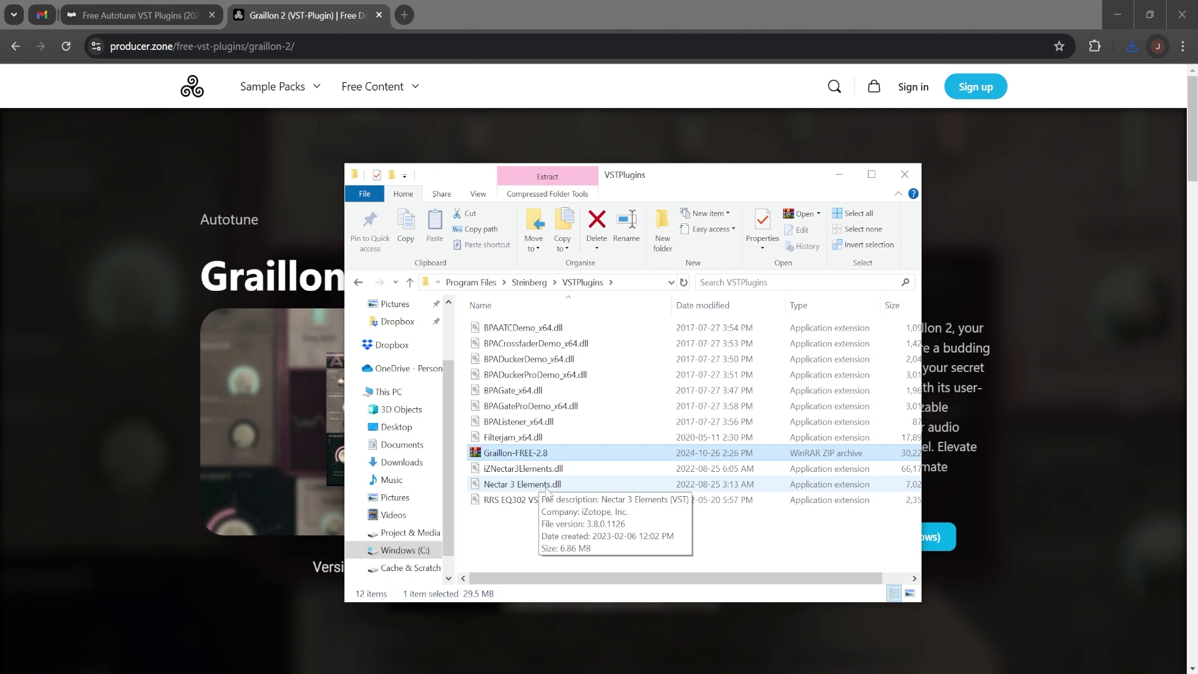
right_click(507, 454)
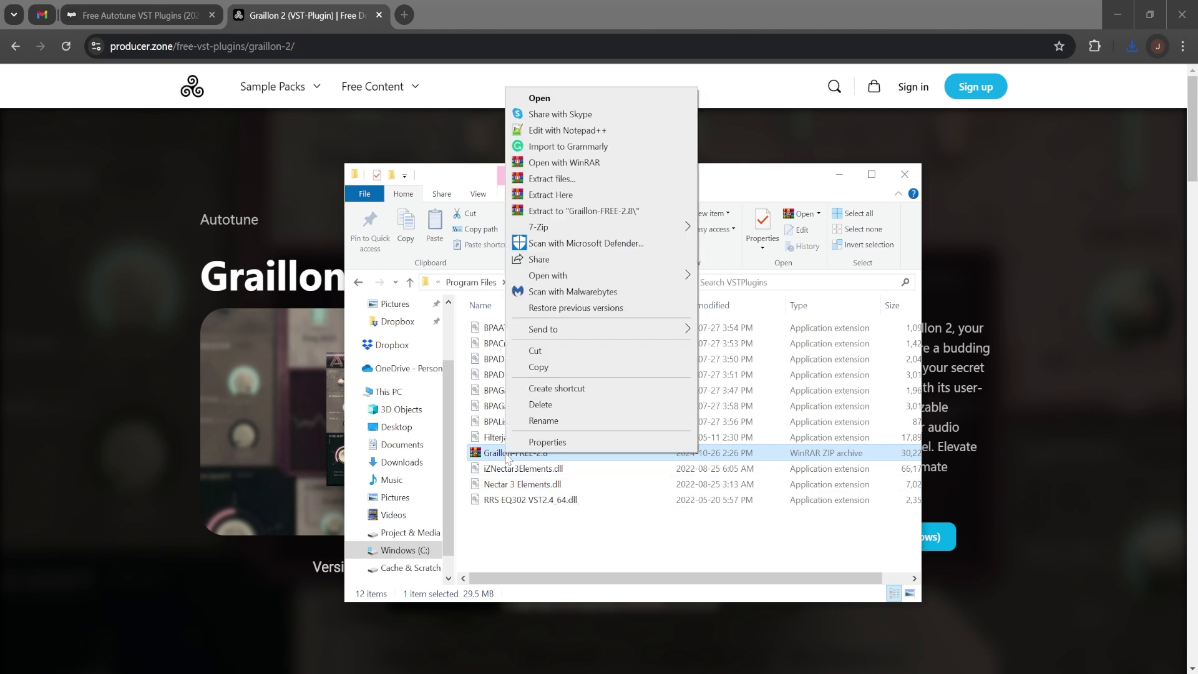
Step: Extract the zip in VSTPlugins and launch Graillon-2-FREE-2.8.0 from its Windows folder
left_click(546, 195)
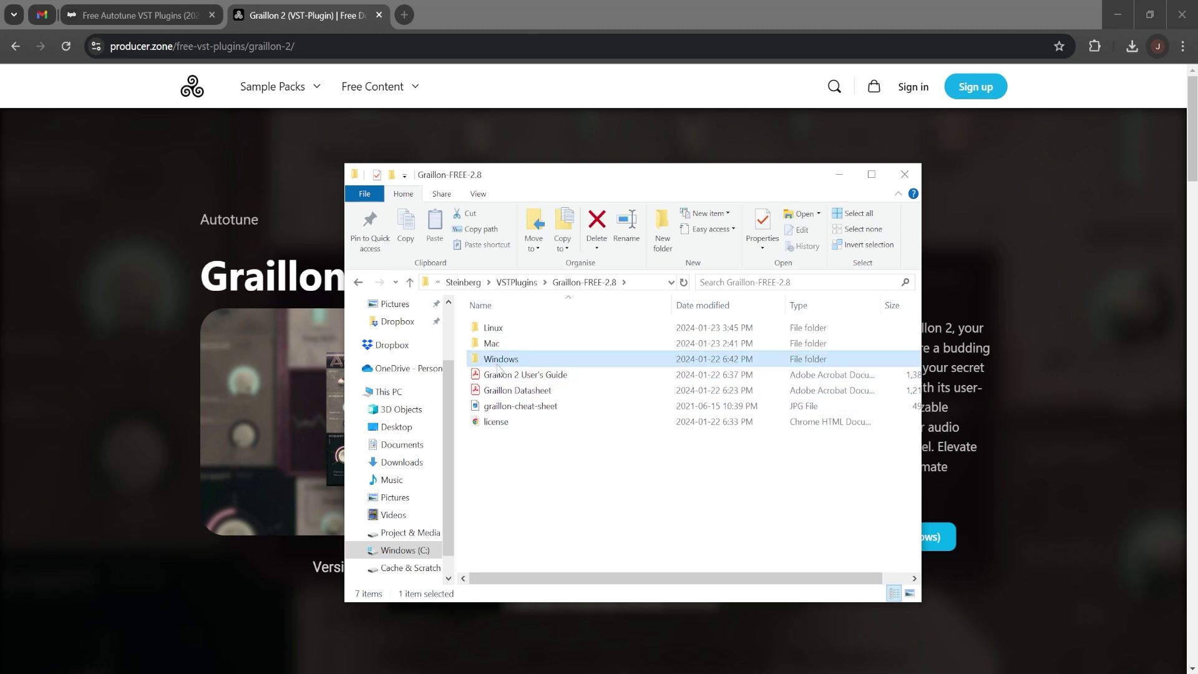
double_click(499, 361)
double_click(553, 329)
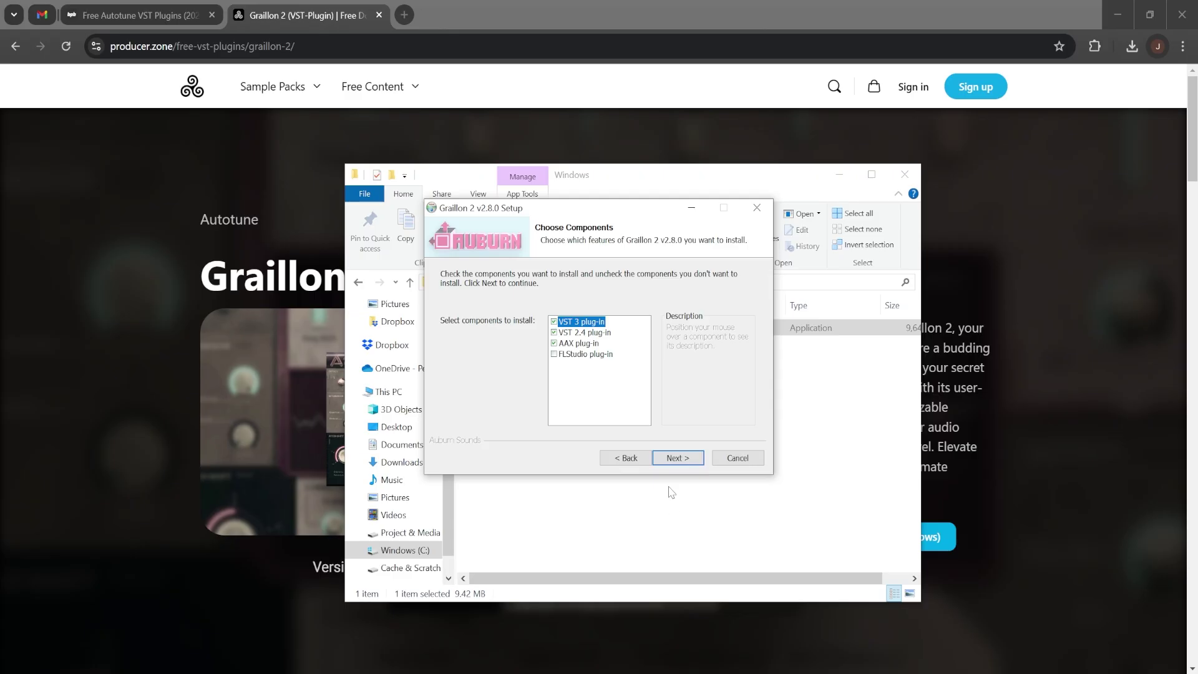
Step: Install Graillon 2 v2.8.0 with default components and folder, then close setup
left_click(676, 458)
left_click(675, 458)
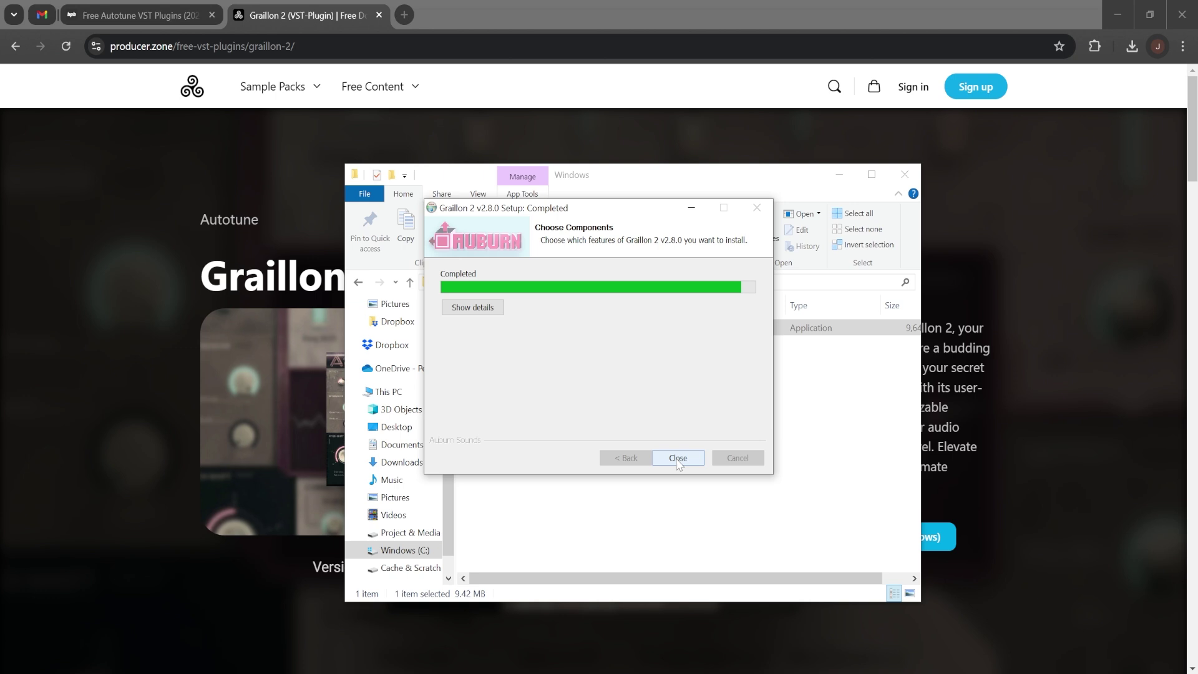
left_click(677, 460)
left_click(660, 466)
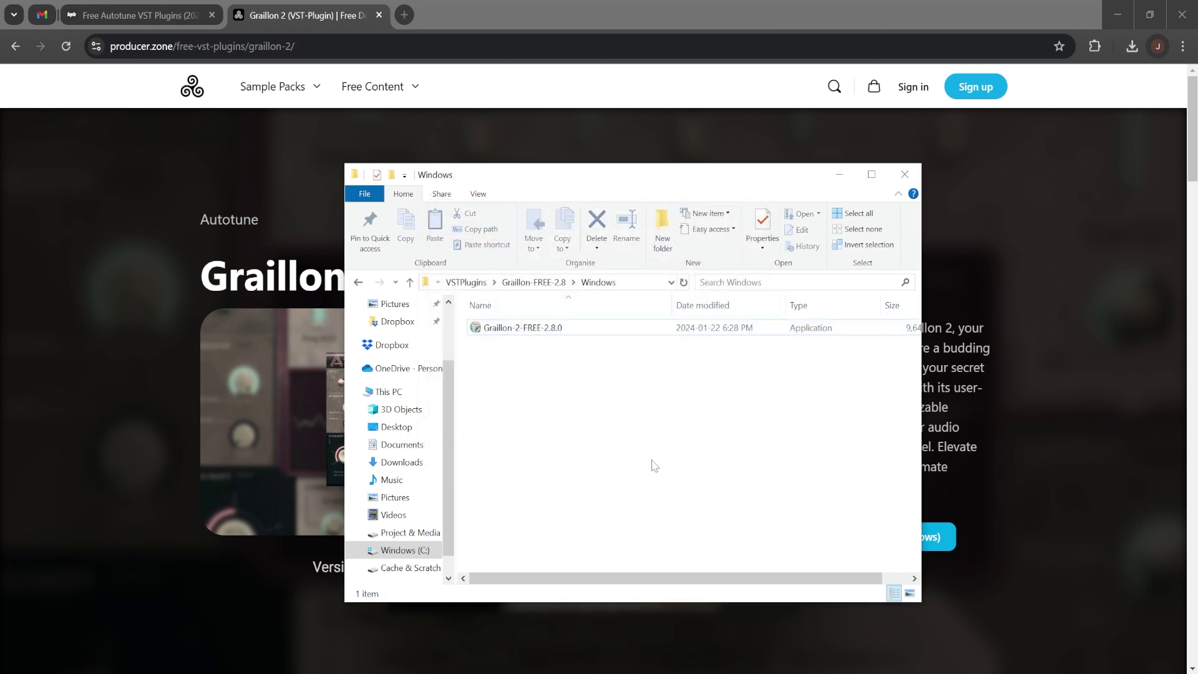
Step: Search the Start menu for 'ado' and launch Adobe Audition 2024
key("super")
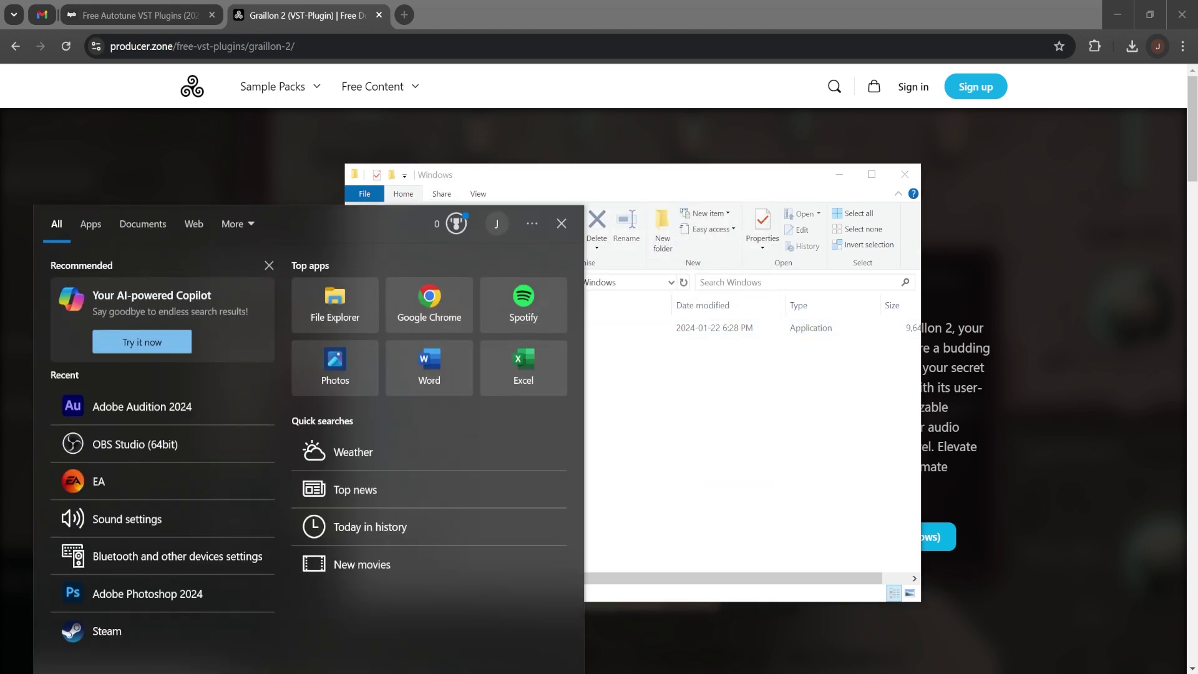
type("ado")
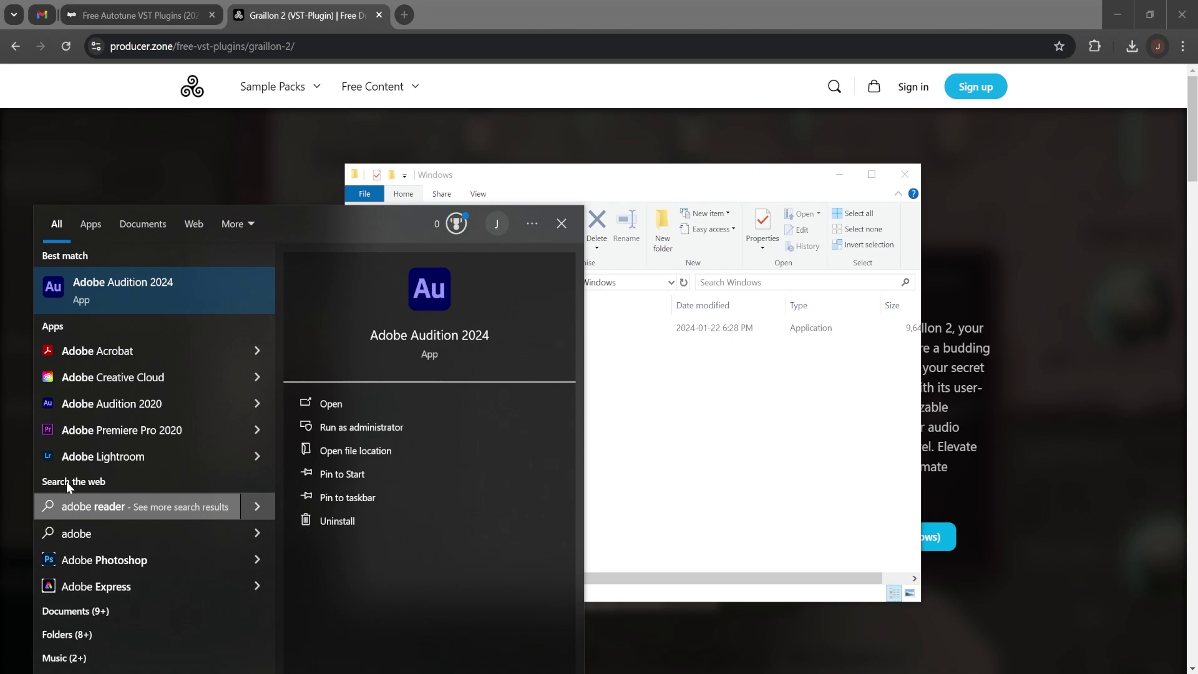
left_click(166, 290)
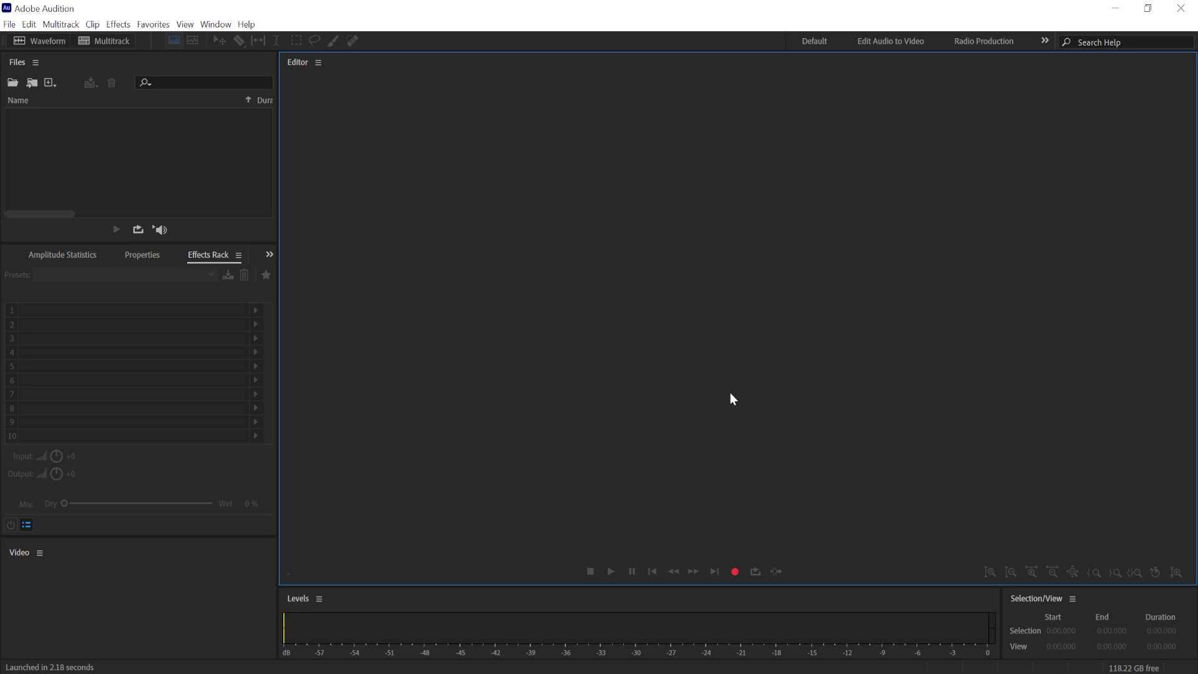
Step: Record a roughly 16-second voice clip into new file Untitled 1 and select it
left_click(736, 571)
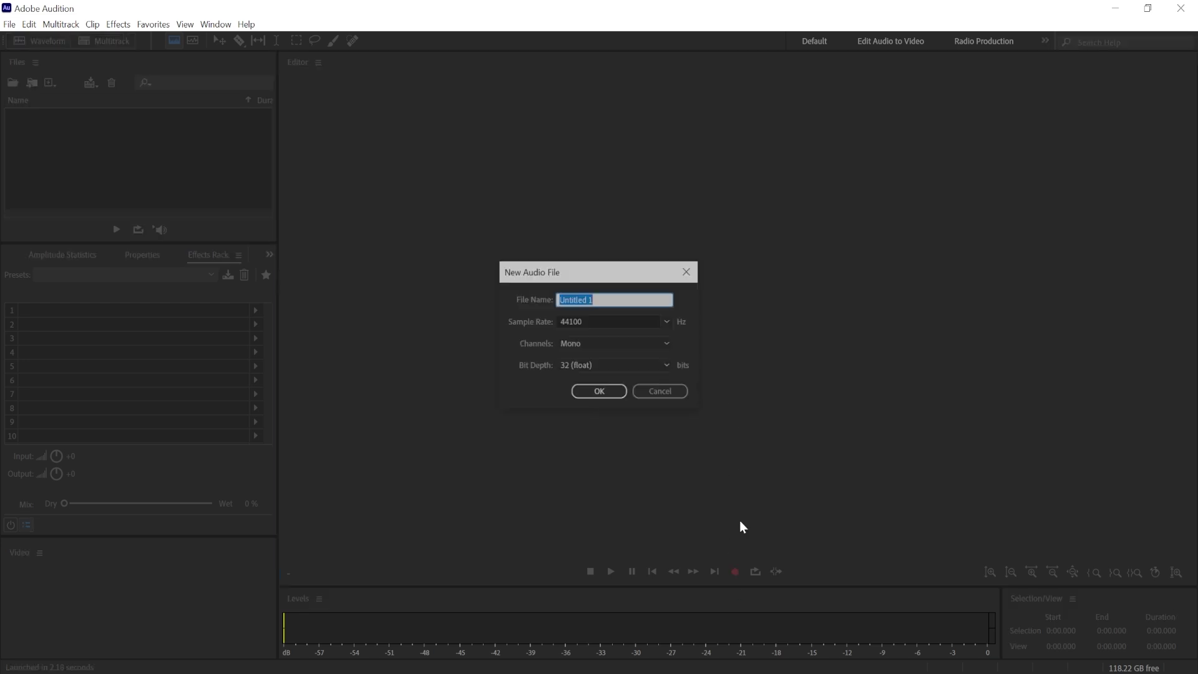
left_click(585, 393)
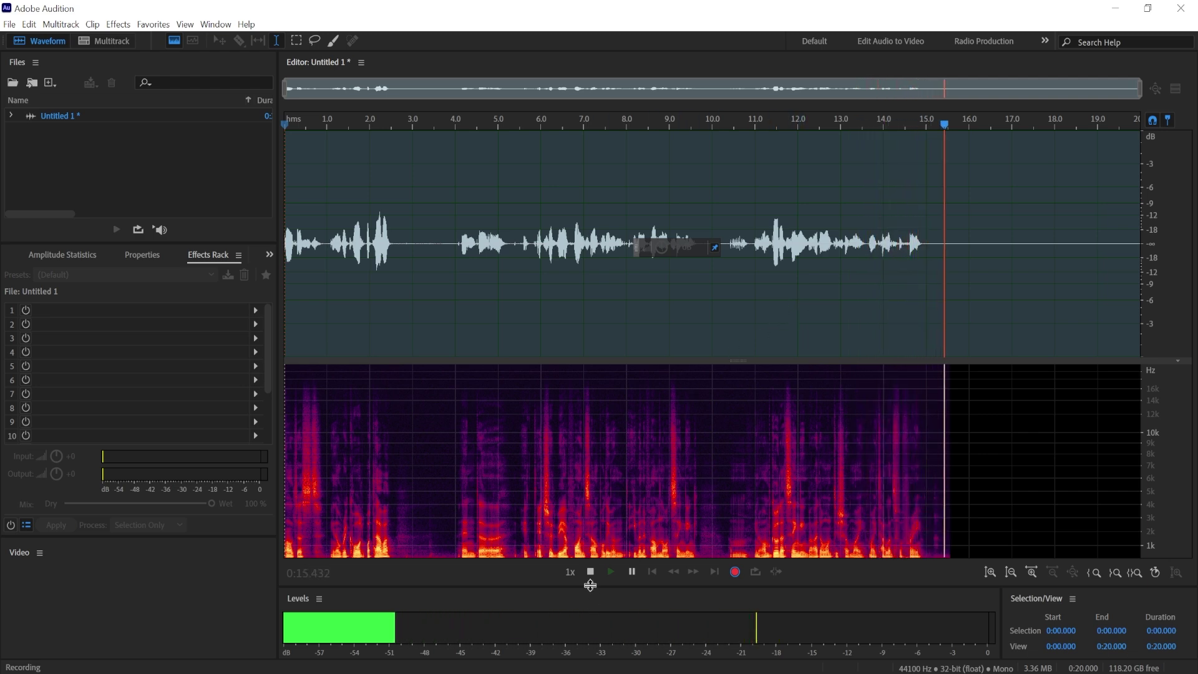
left_click(590, 572)
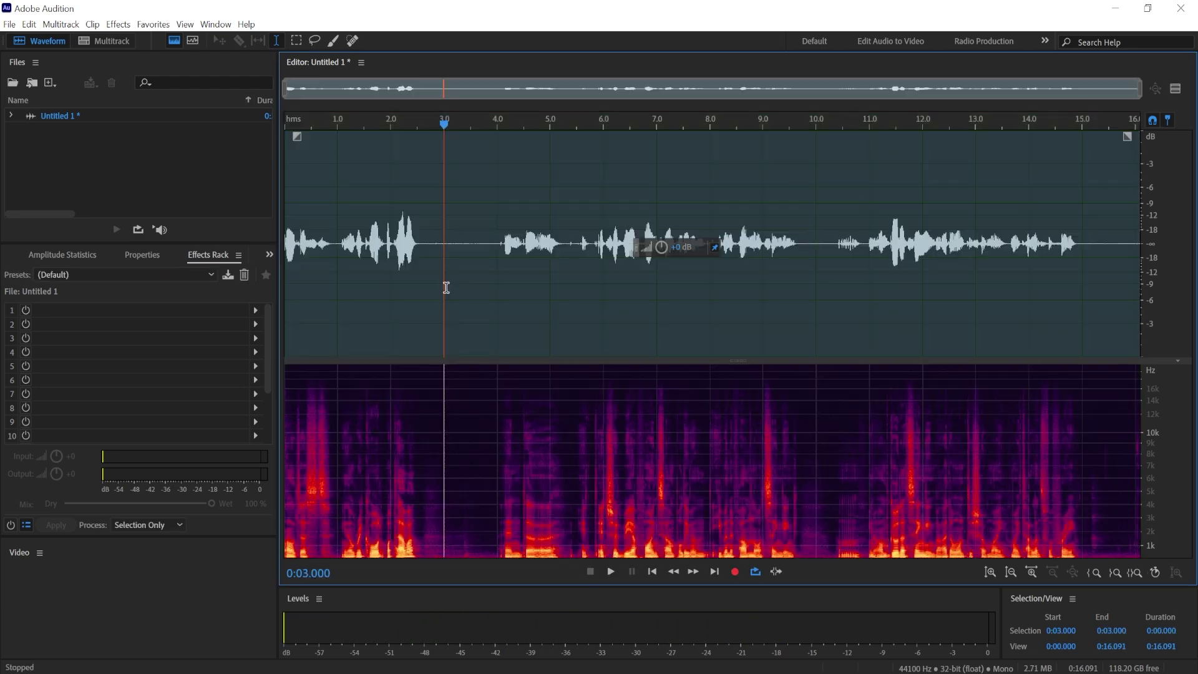
double_click(446, 288)
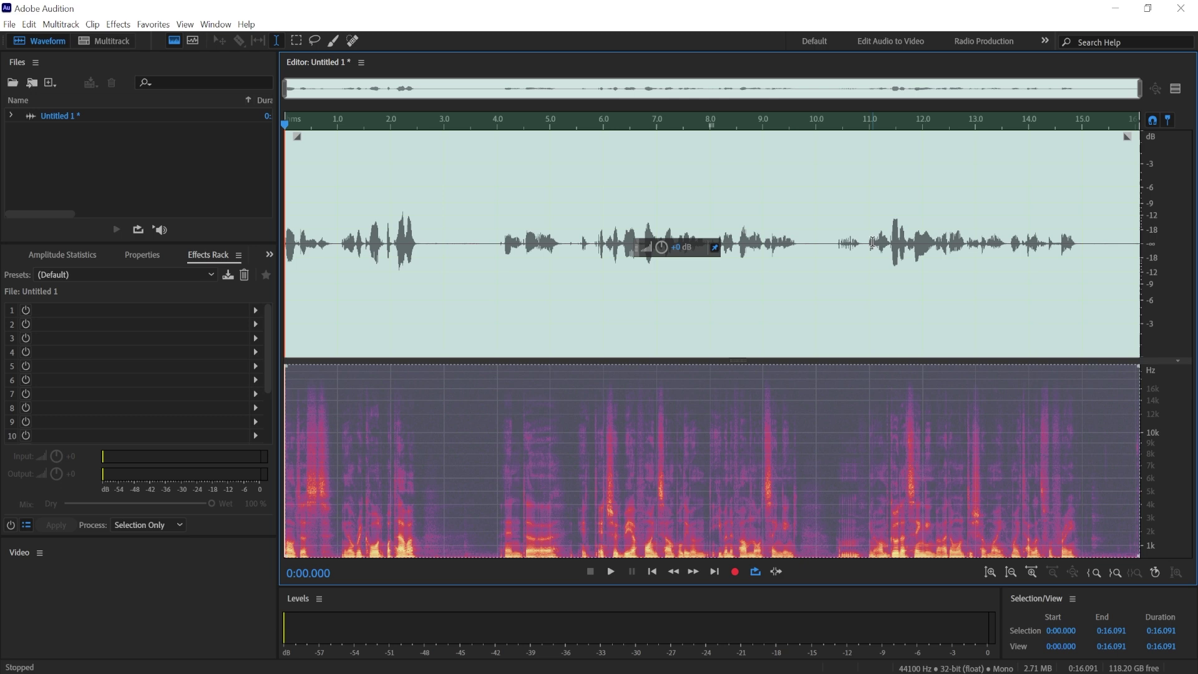
Step: Rescan plug-ins in the Audio Plug-In Manager and confirm Graillon 2 is listed
left_click(118, 24)
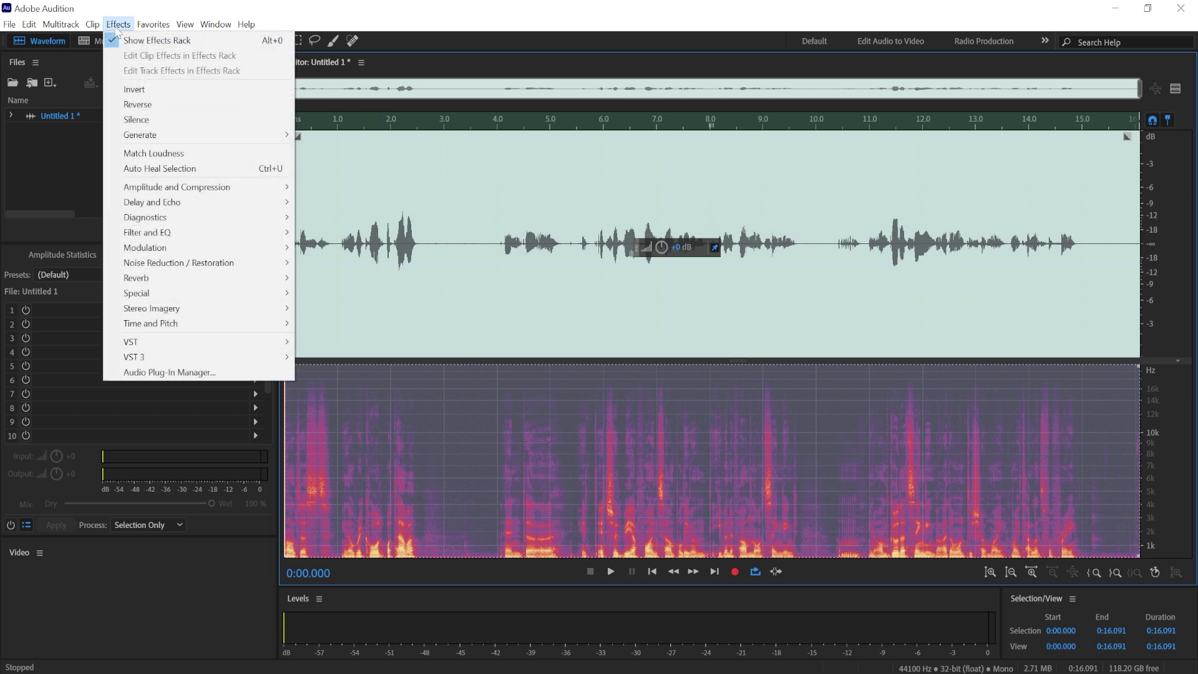
left_click(145, 373)
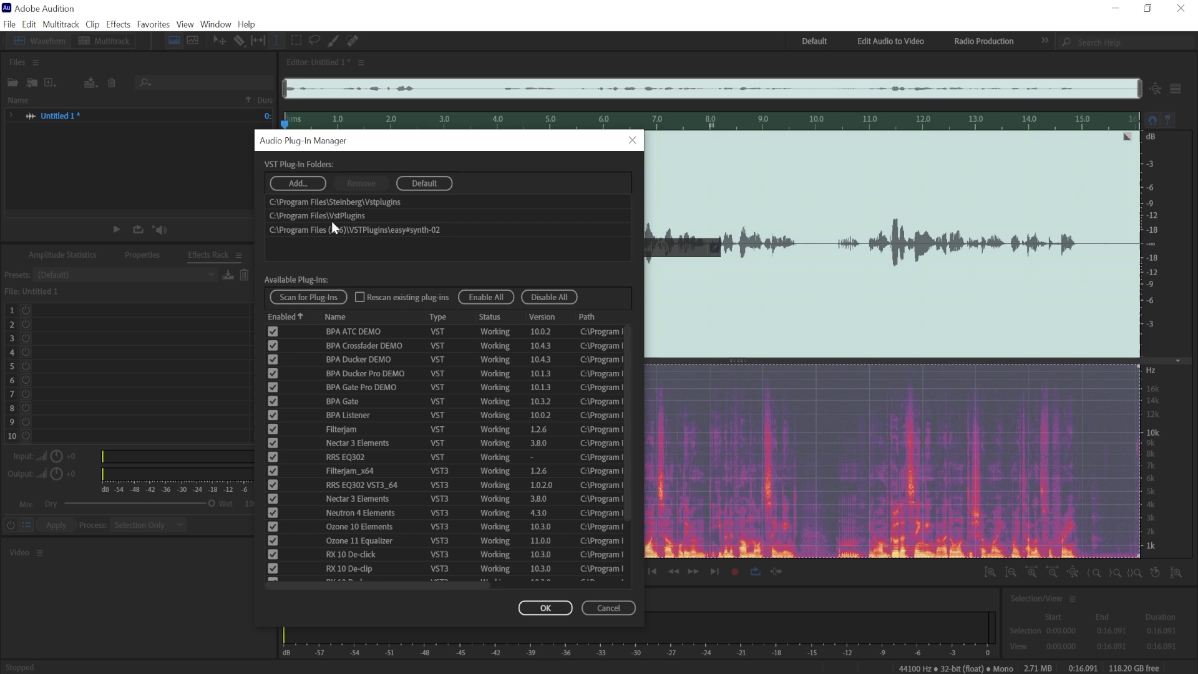
left_click(287, 183)
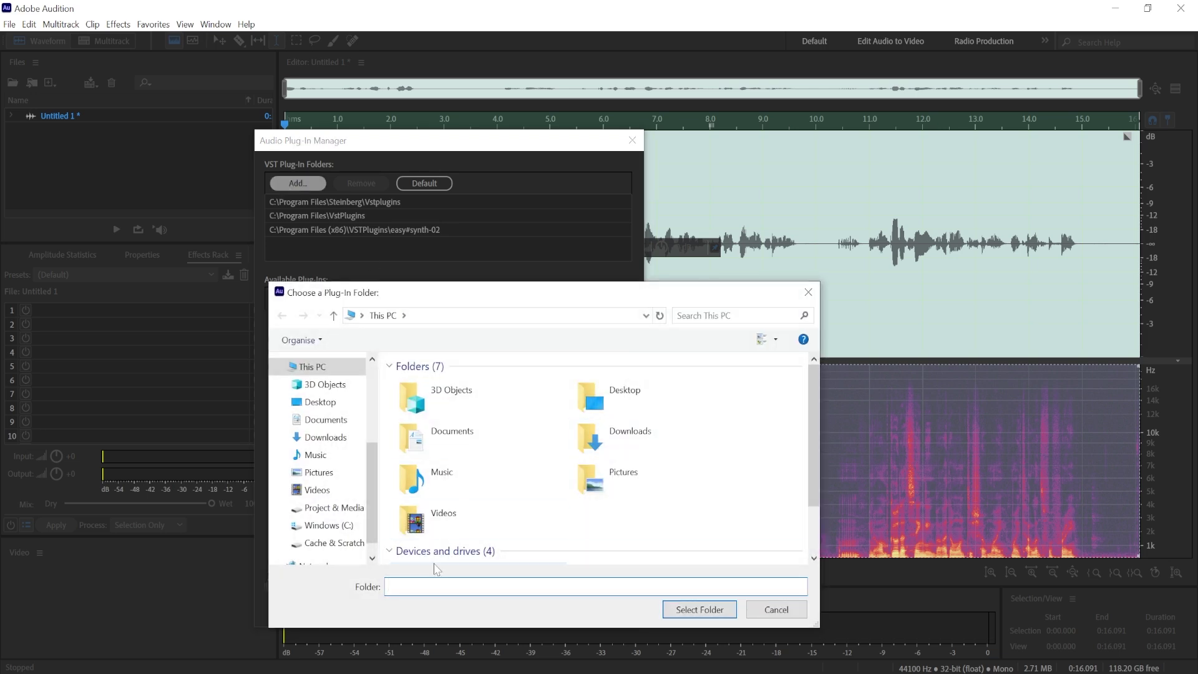
left_click(807, 293)
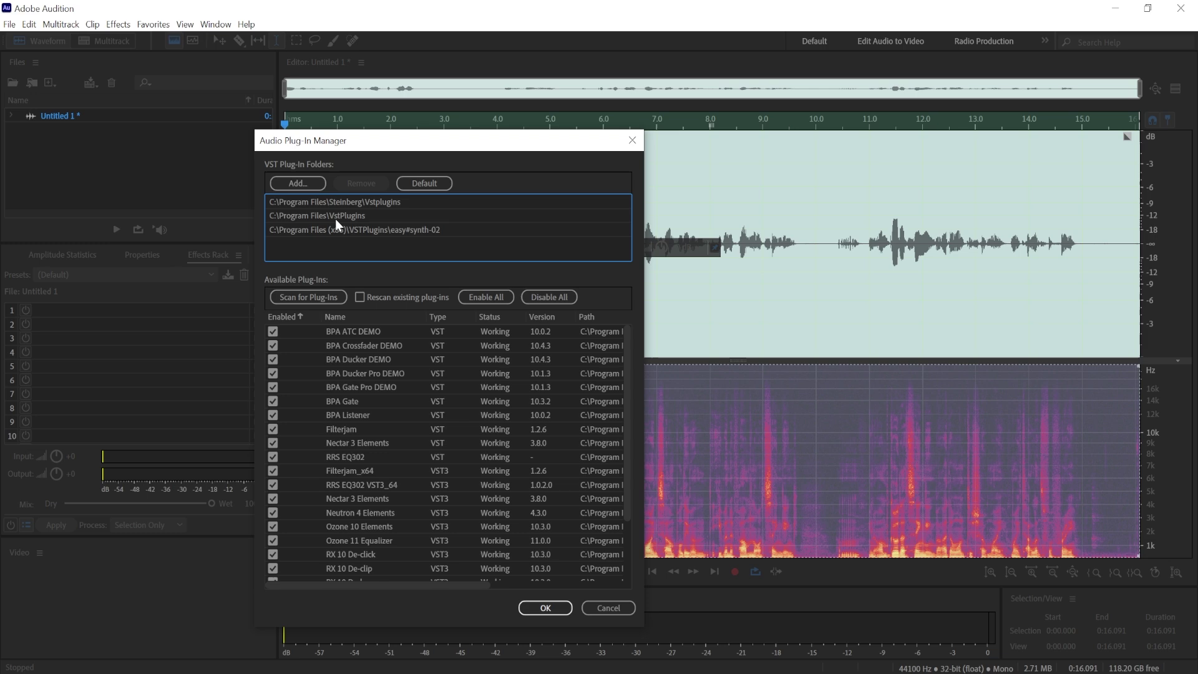
left_click(321, 296)
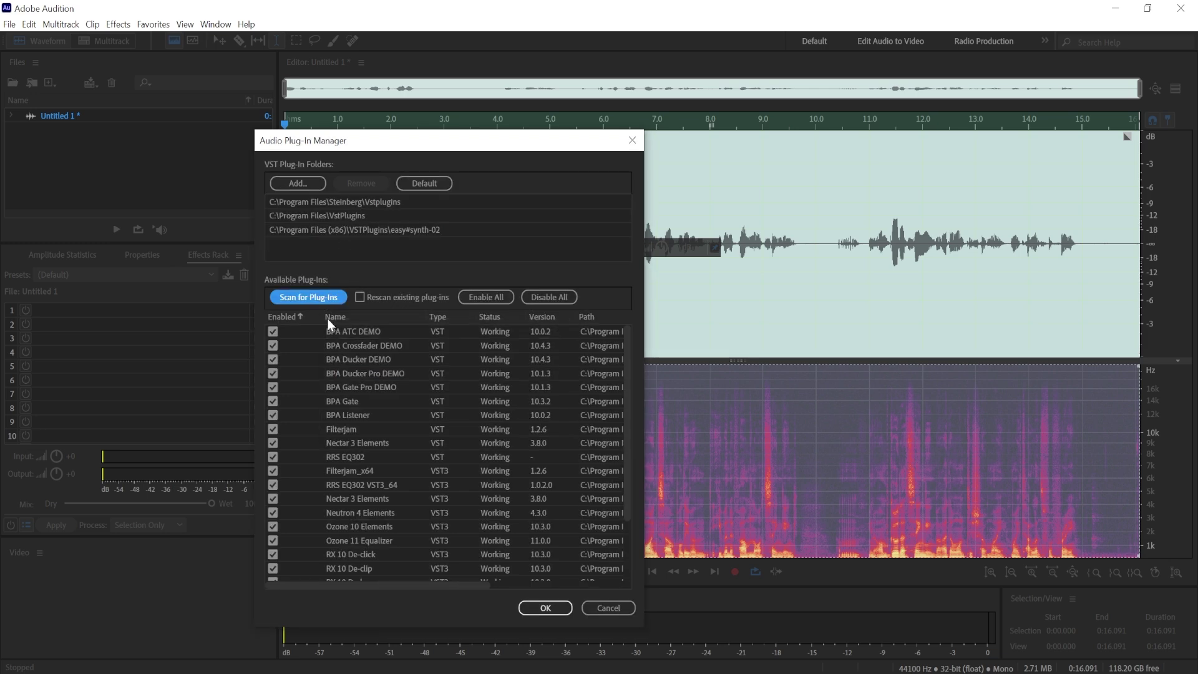
scroll(416, 463, "down", 2)
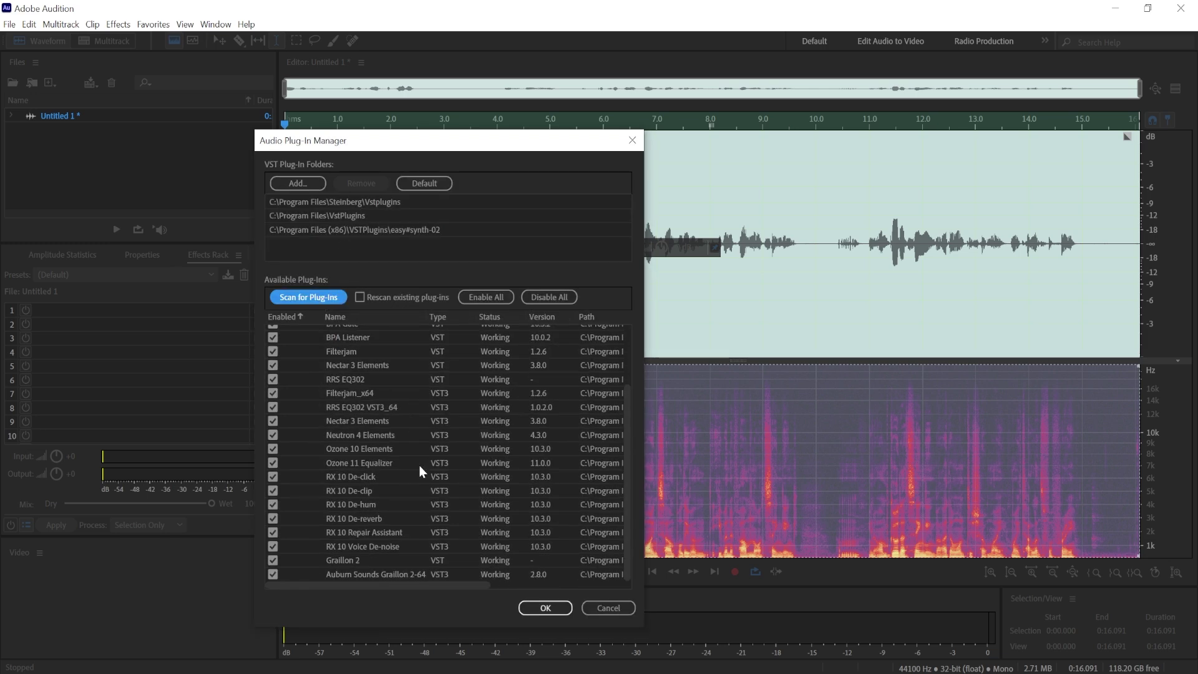
left_click(345, 561)
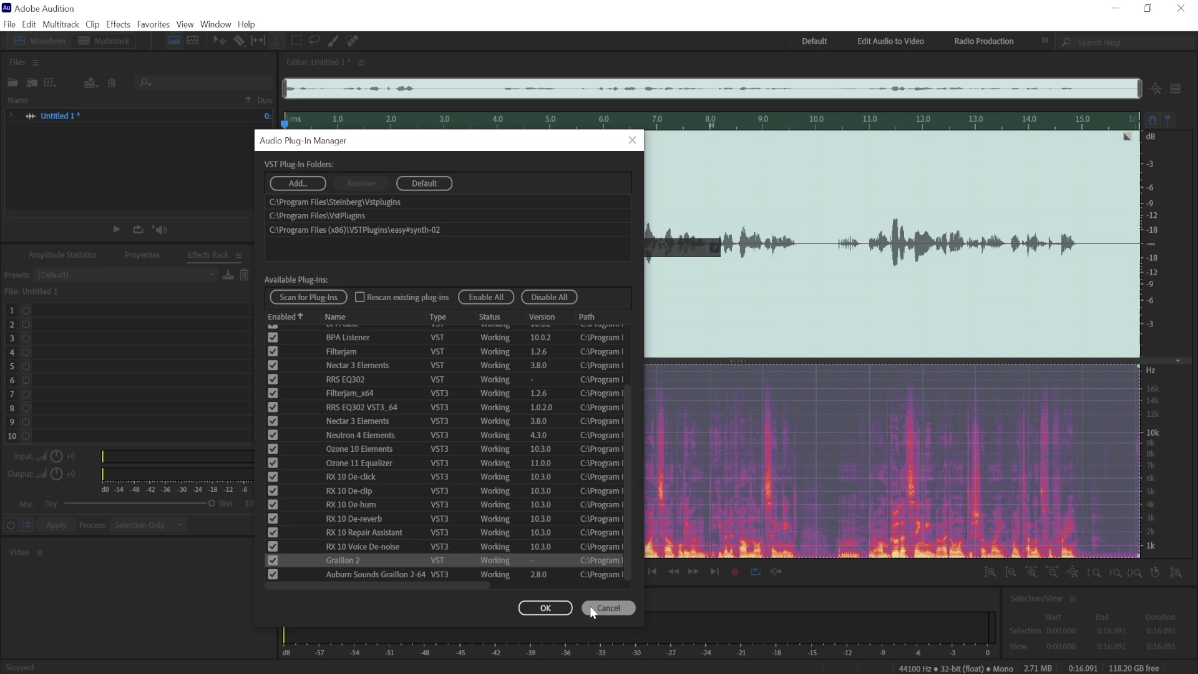
Step: Close the plug-in manager and open Effects > VST 3 > Pitch Shift > Auburn Sounds > Graillon 2
left_click(543, 607)
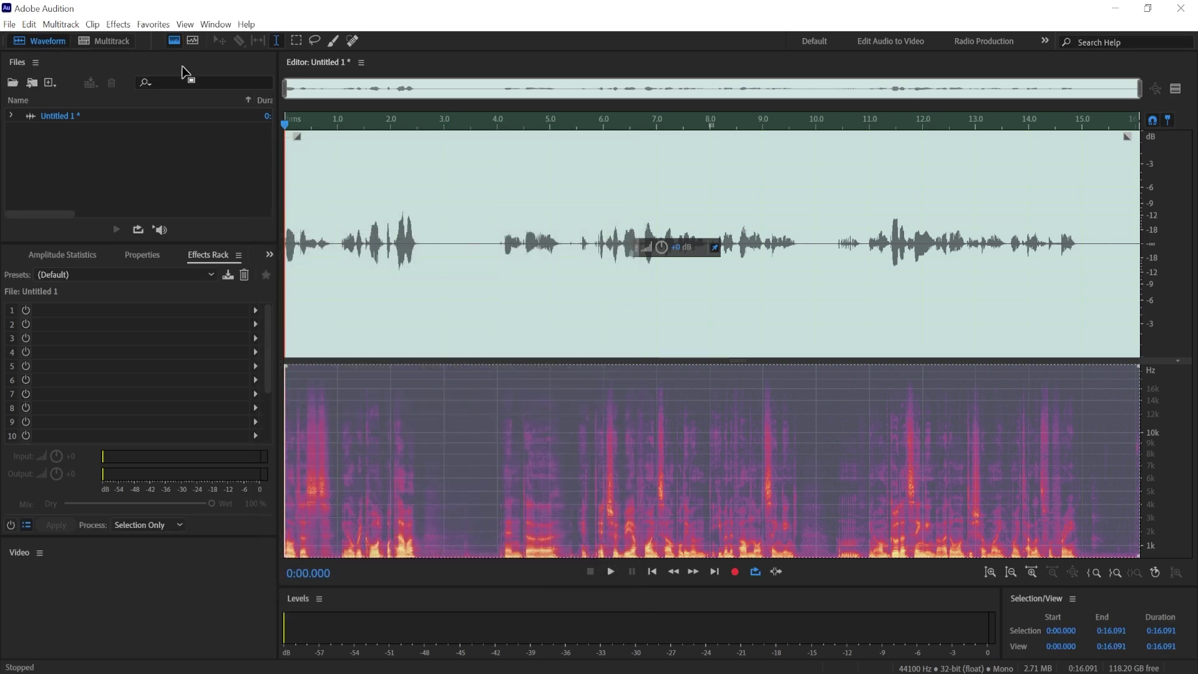
left_click(118, 24)
mouse_move(226, 361)
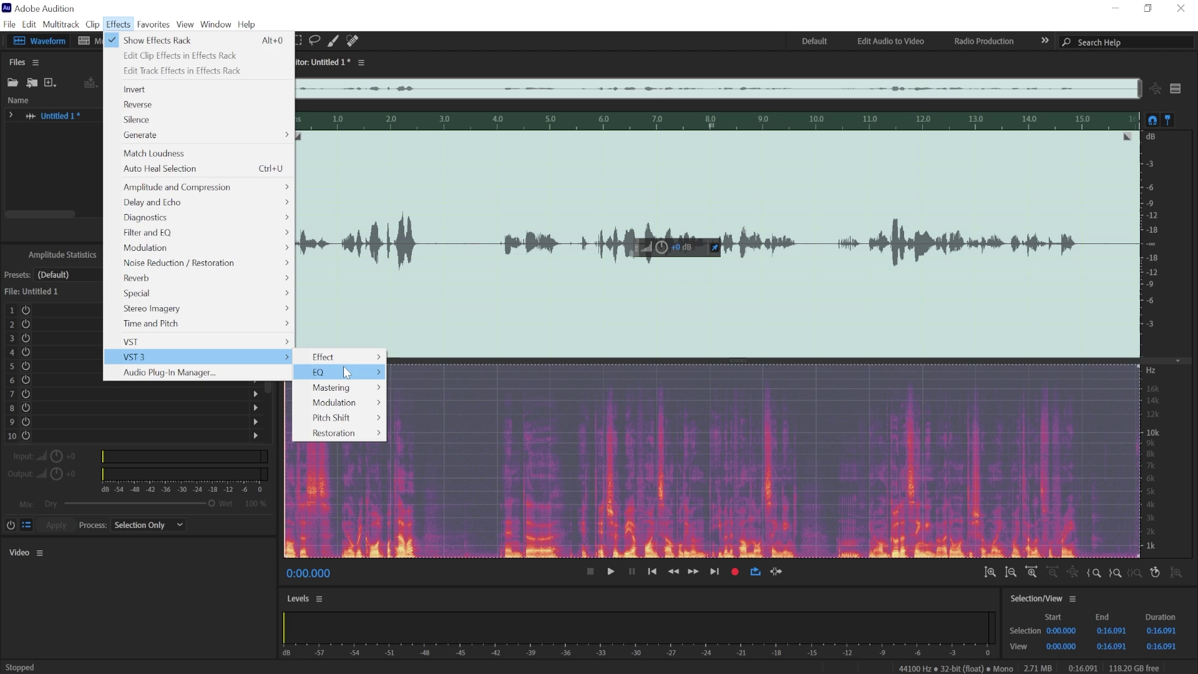
mouse_move(347, 420)
mouse_move(440, 426)
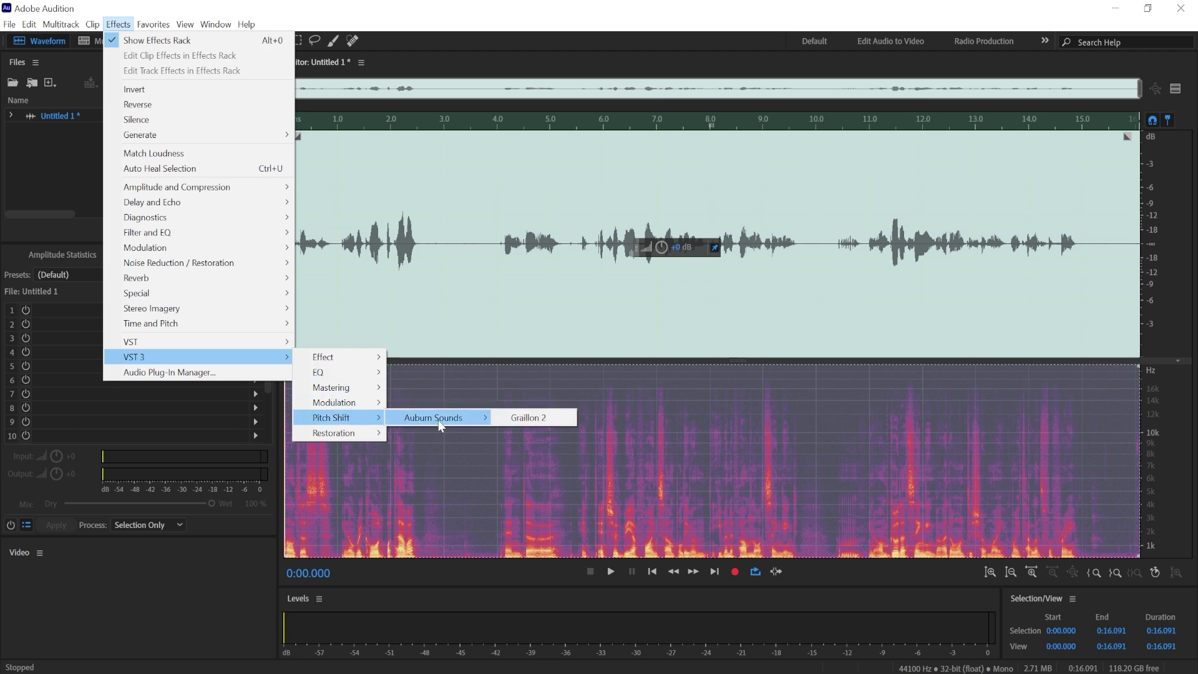
left_click(540, 422)
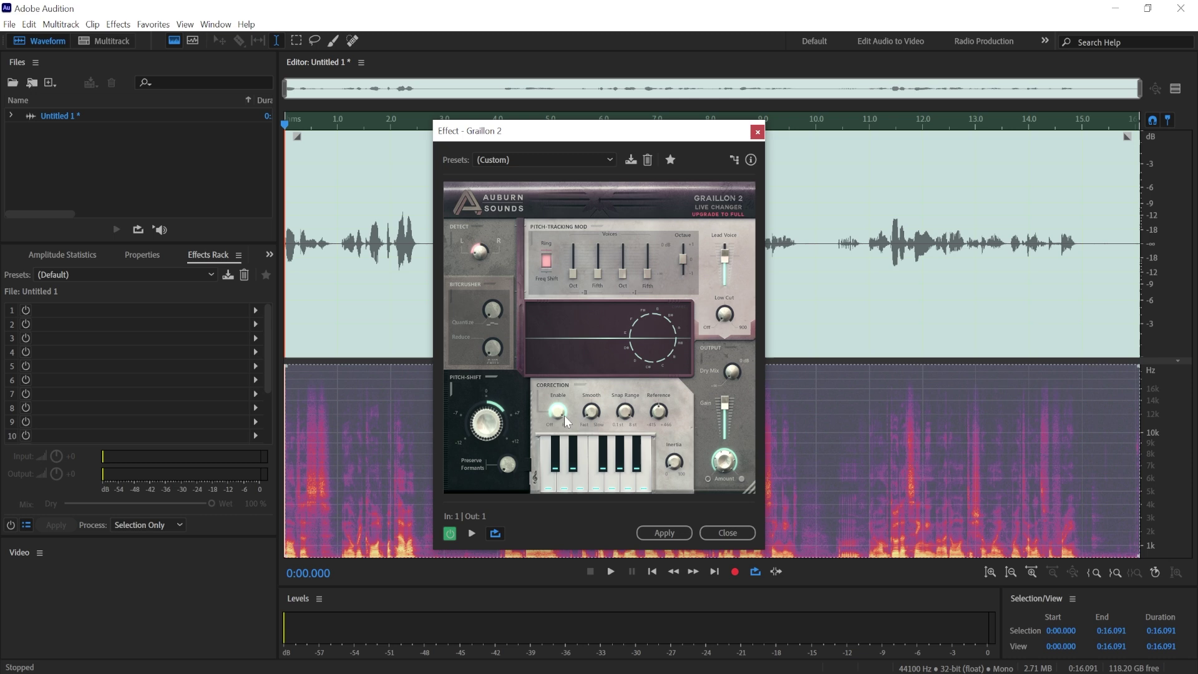
Step: Tune Graillon 2's pitch shift while previewing, settling around 2.82 semitones
mouse_move(566, 413)
left_click_drag(478, 419, 504, 434)
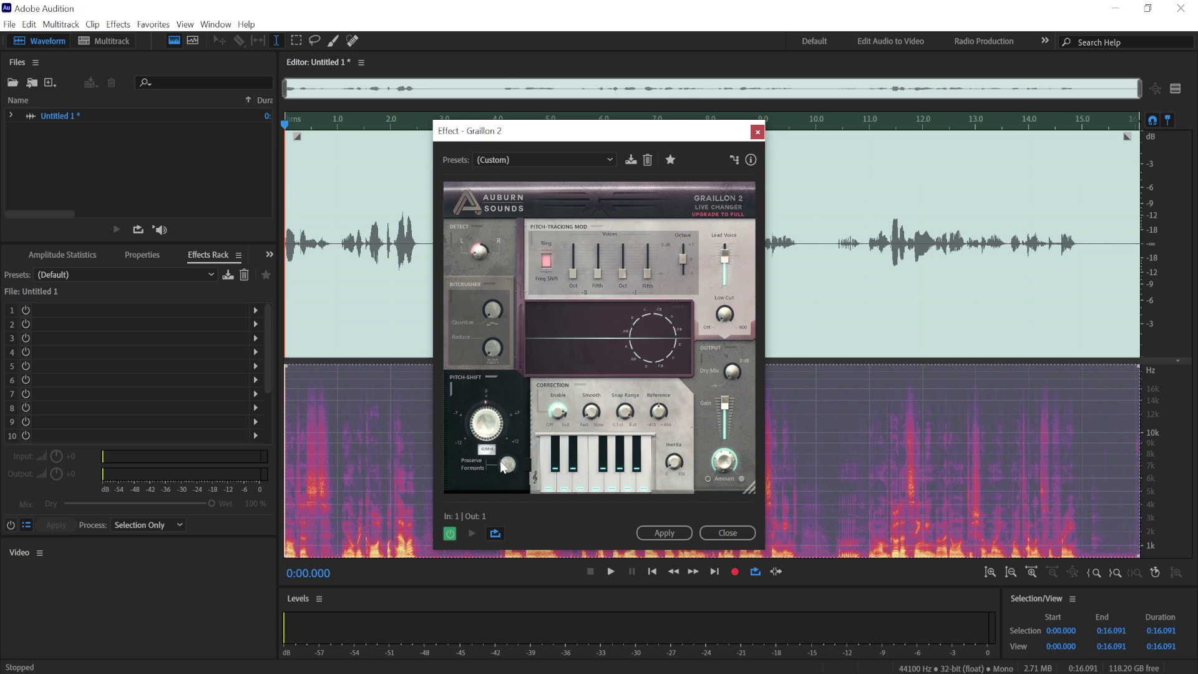
left_click(472, 534)
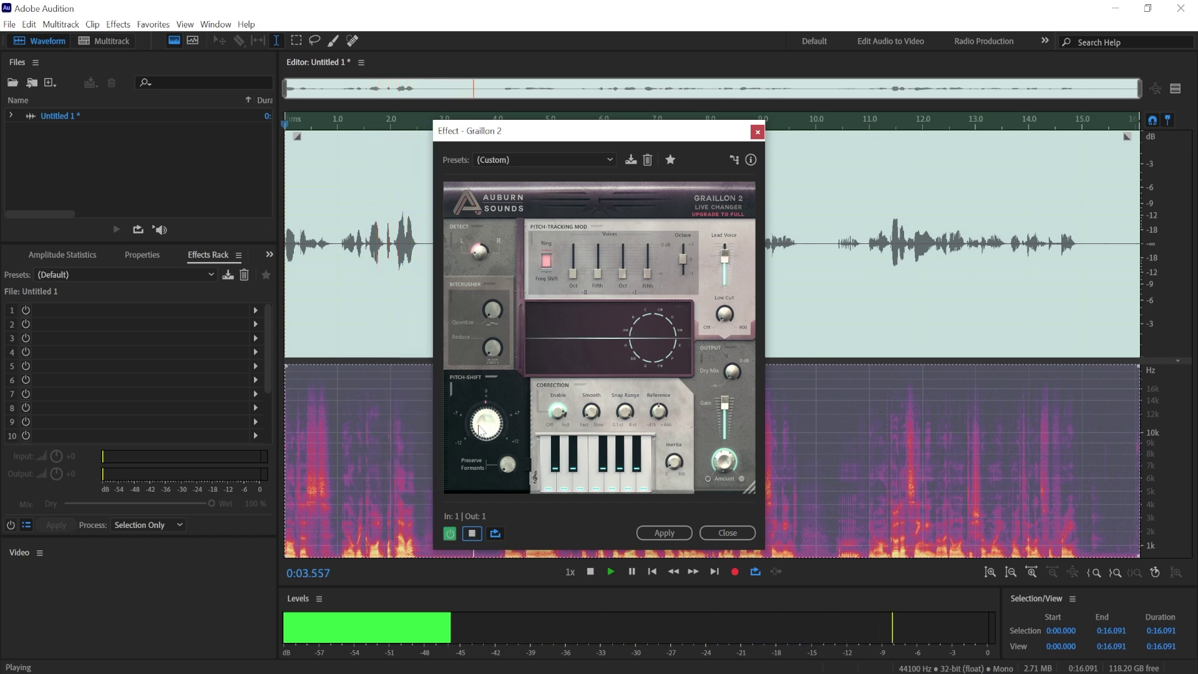
left_click_drag(479, 427, 478, 458)
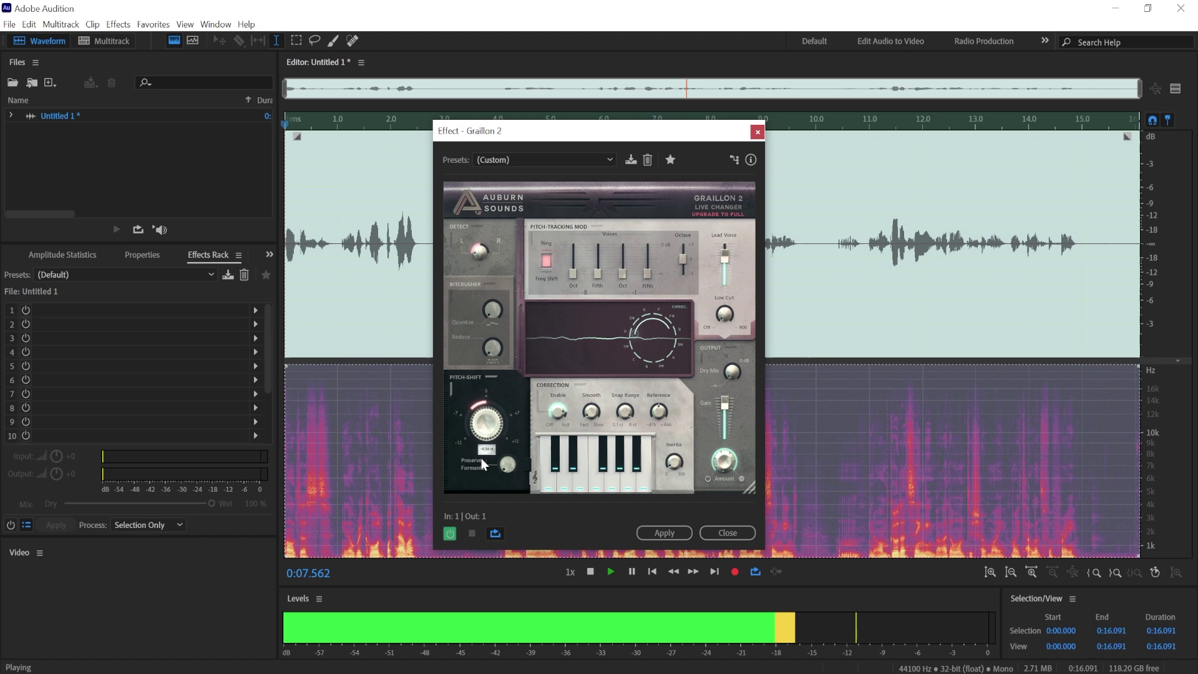
left_click_drag(481, 458, 475, 391)
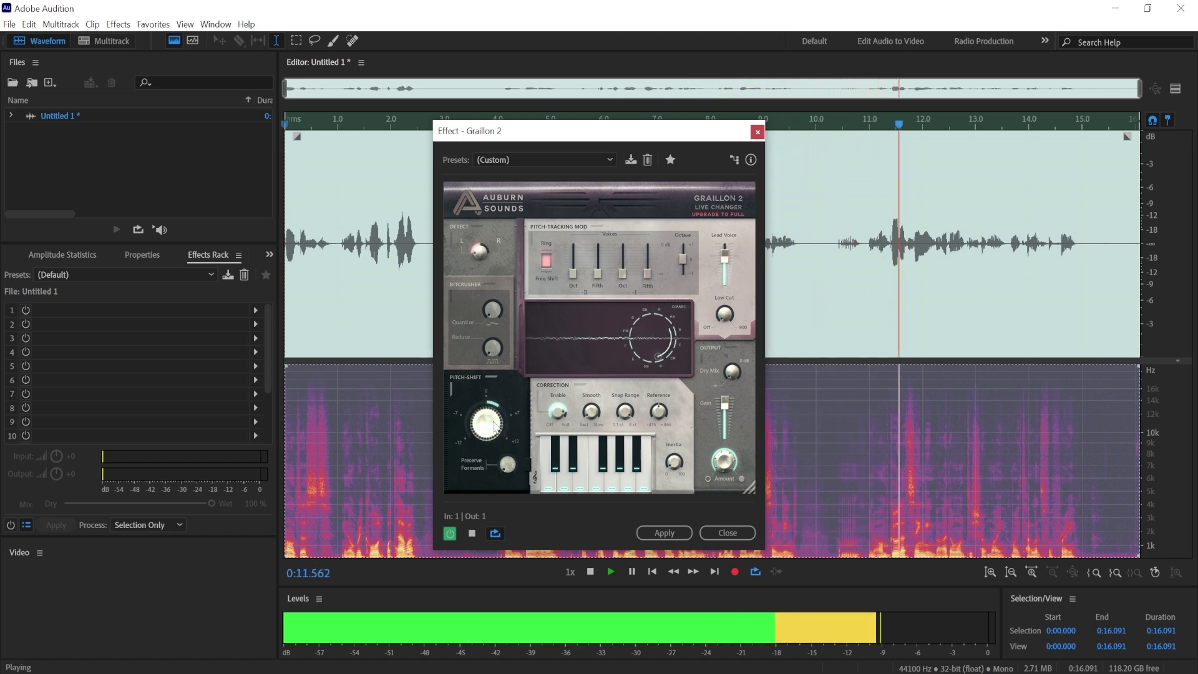
left_click_drag(495, 426, 485, 485)
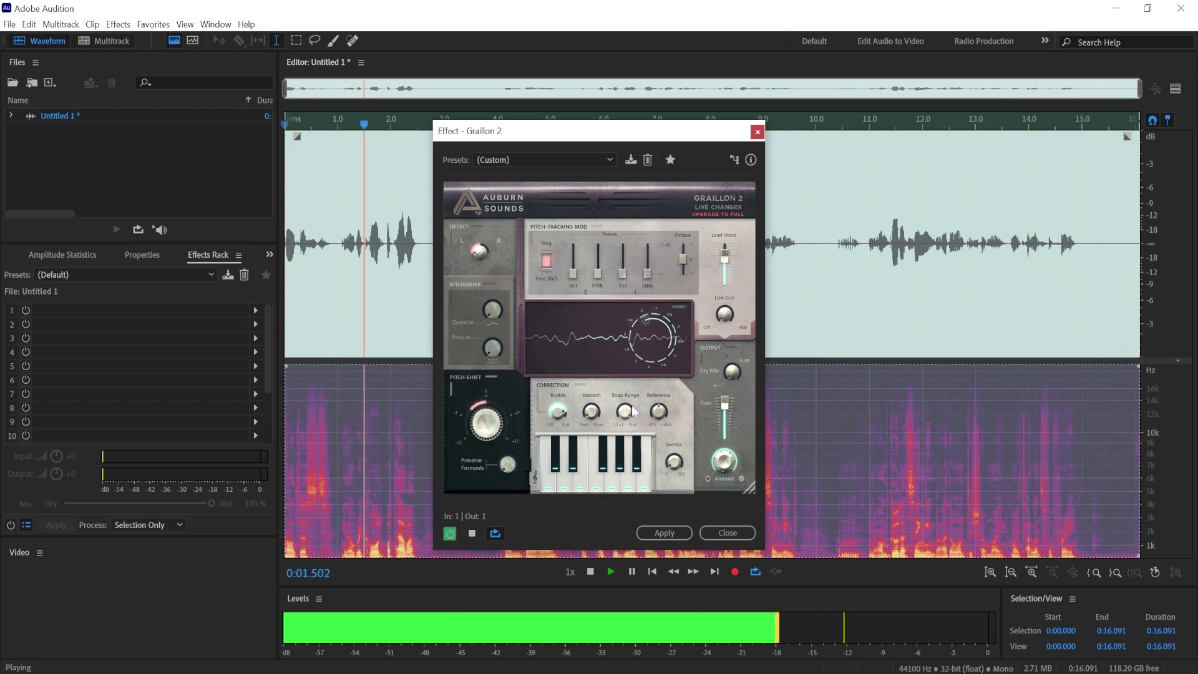
left_click(674, 531)
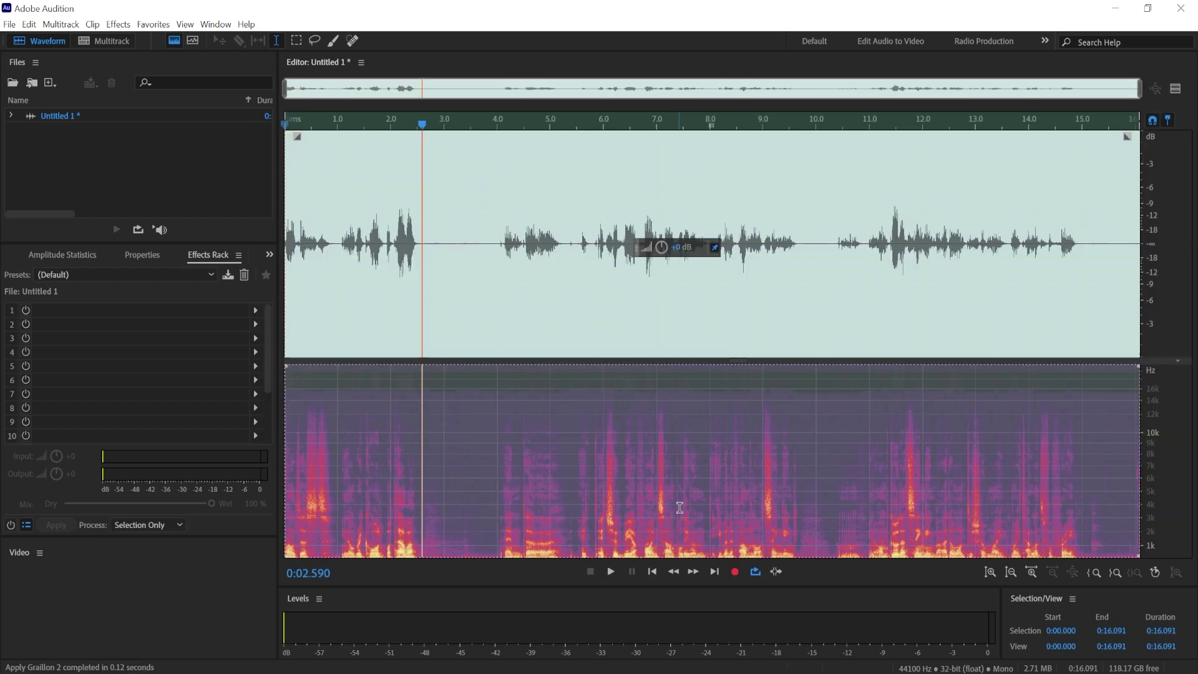
left_click(617, 284)
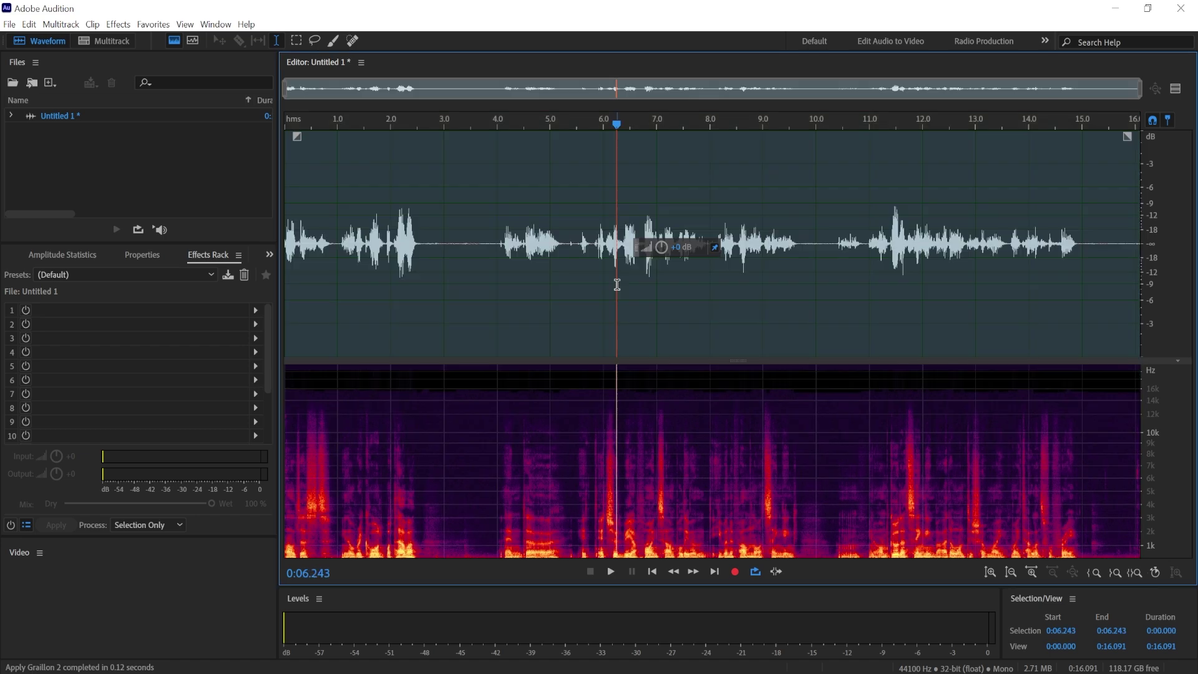